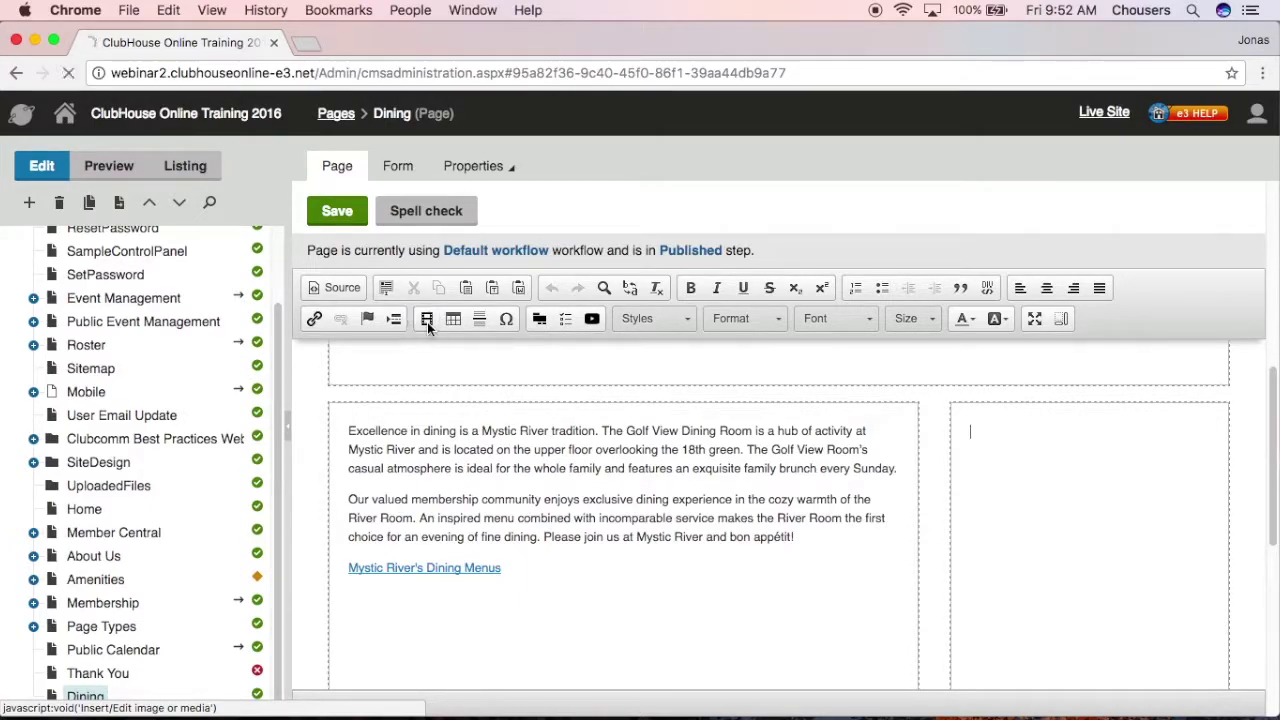
Start inserting an image into the Dining page's empty side region and create a "Banner Images" folder under SiteMedia in the media library.
click(428, 322)
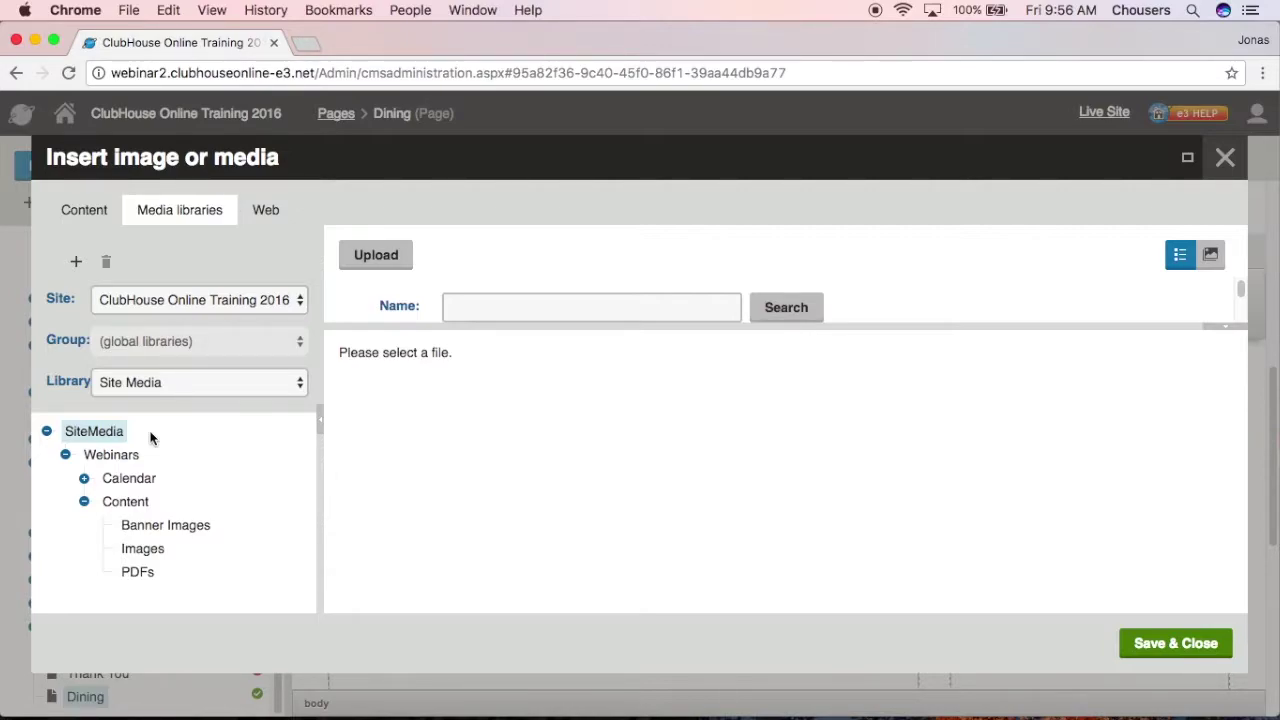
click(80, 263)
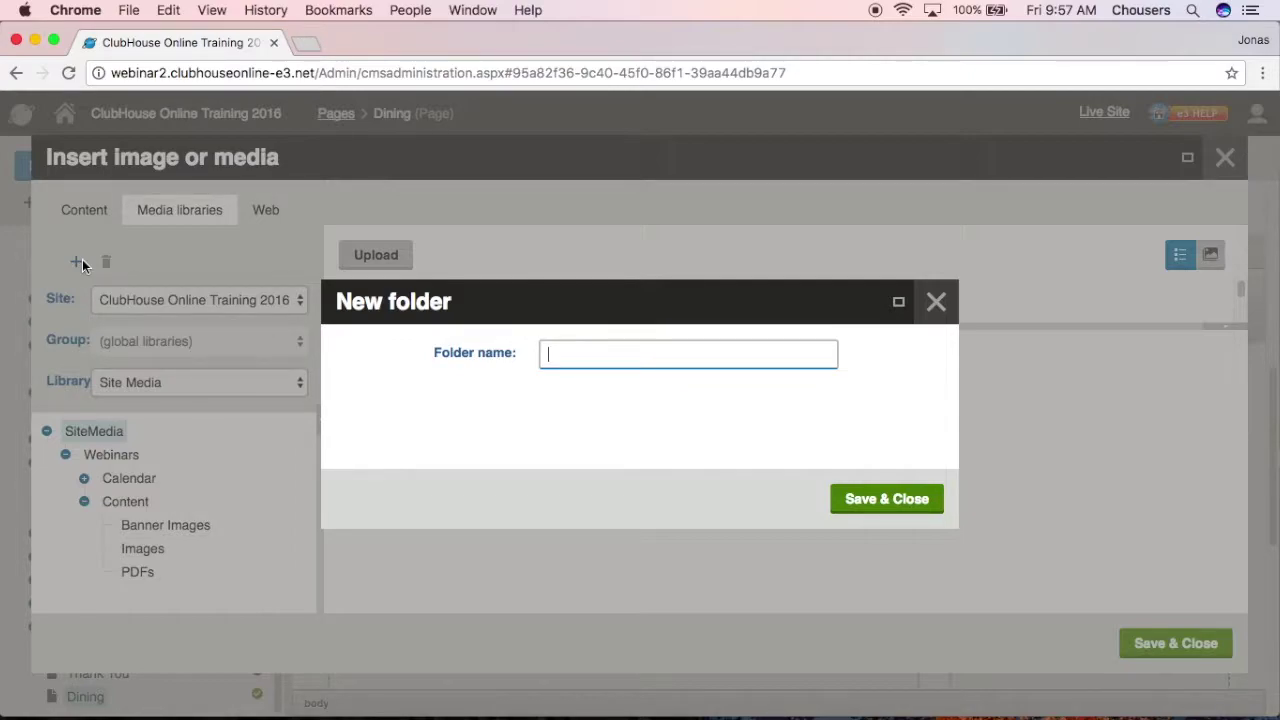
text(Banner Images)
click(880, 498)
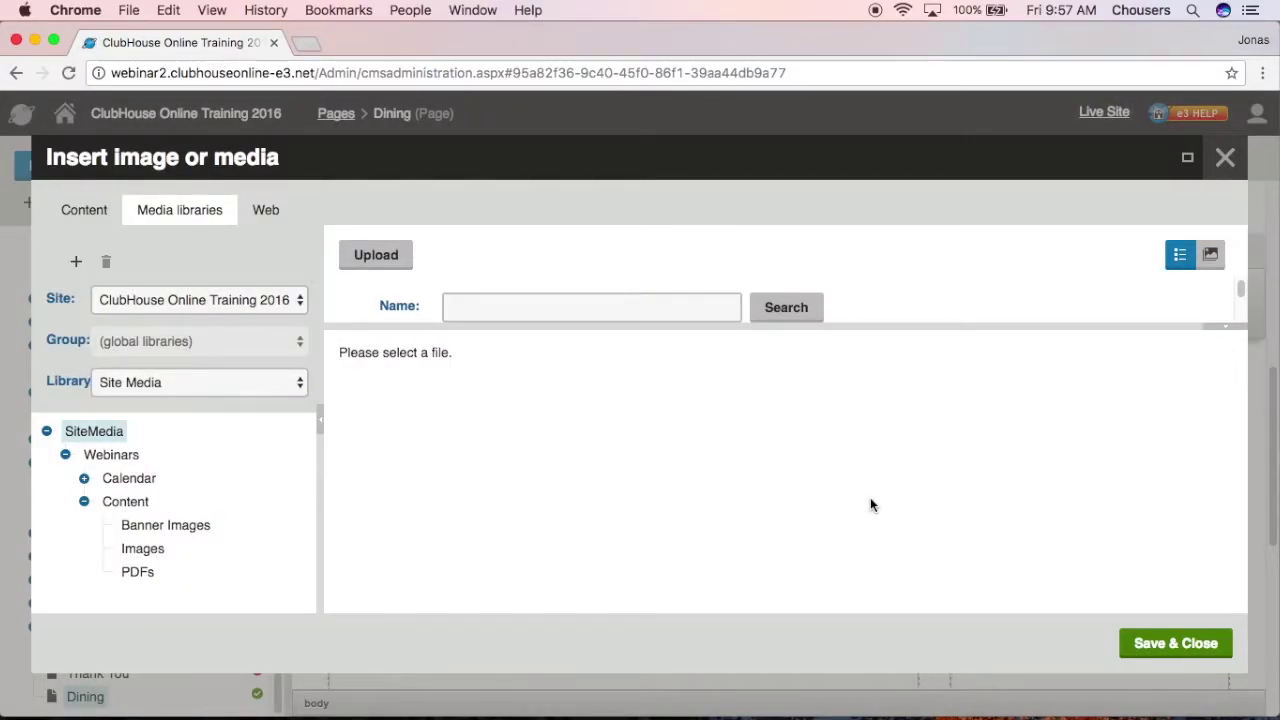
Create two more folders named "Images" and "PDFs" directly under SiteMedia.
click(99, 437)
click(77, 262)
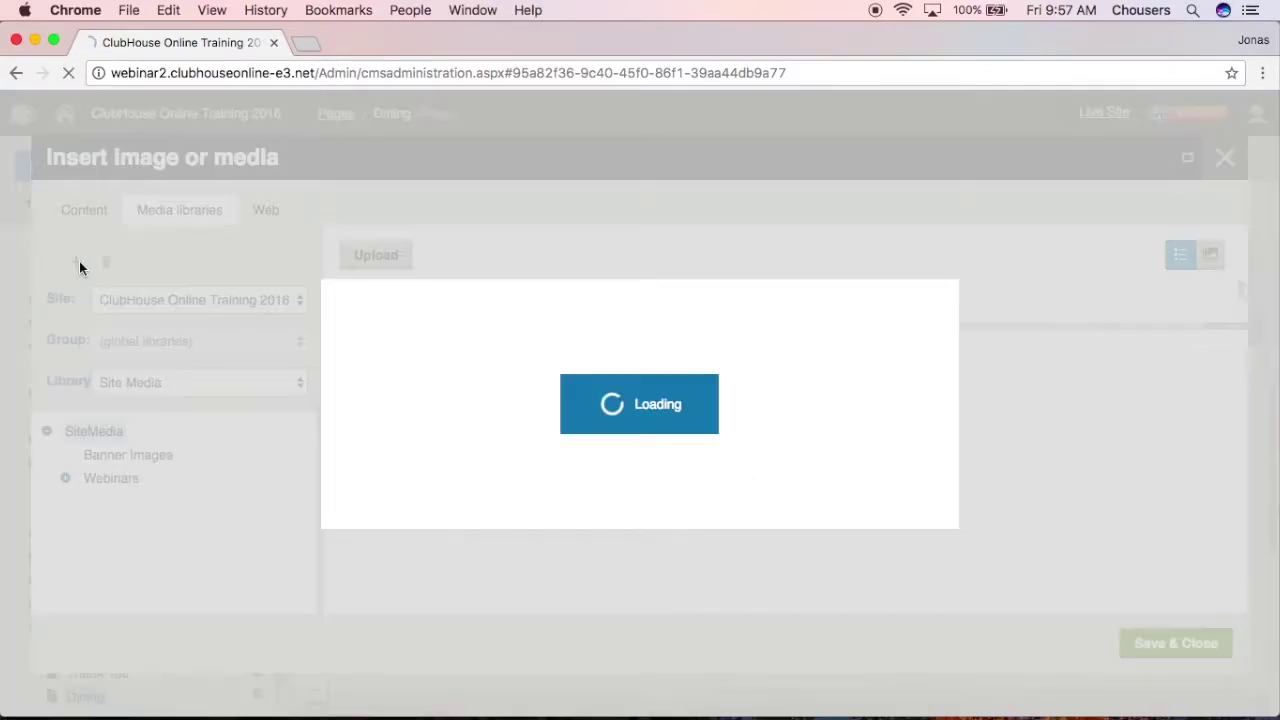
text(Images)
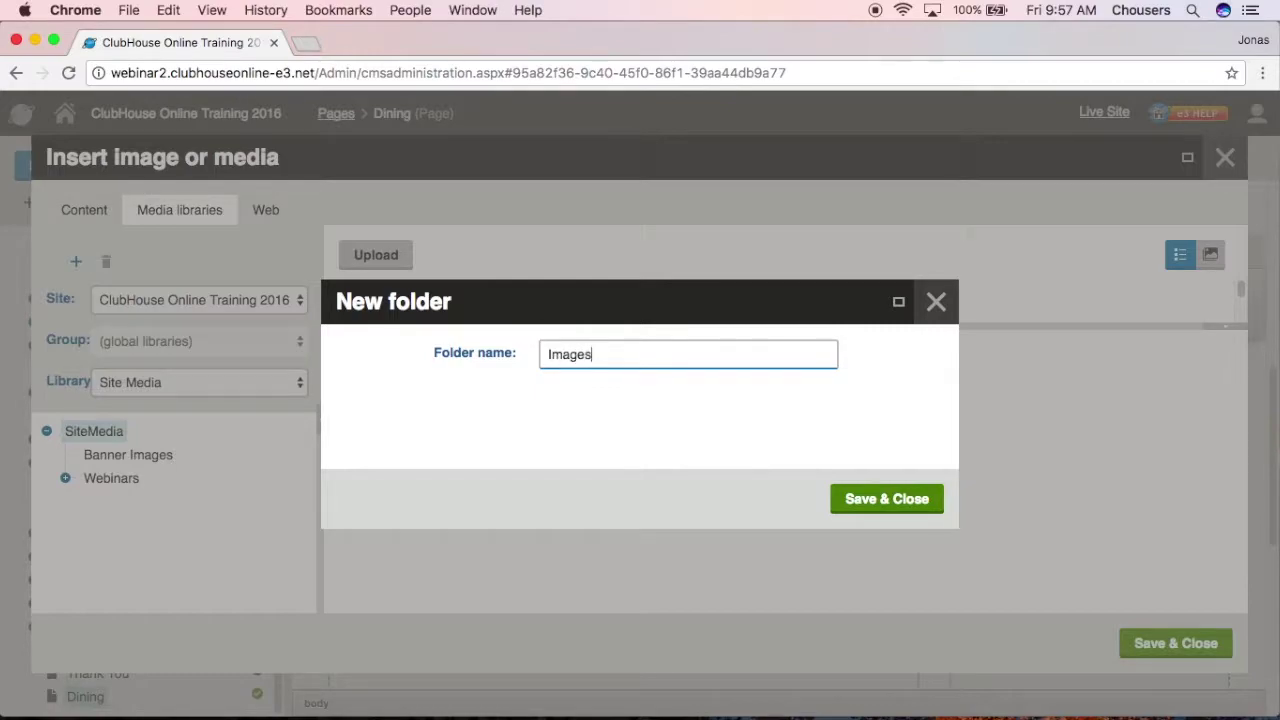
click(867, 499)
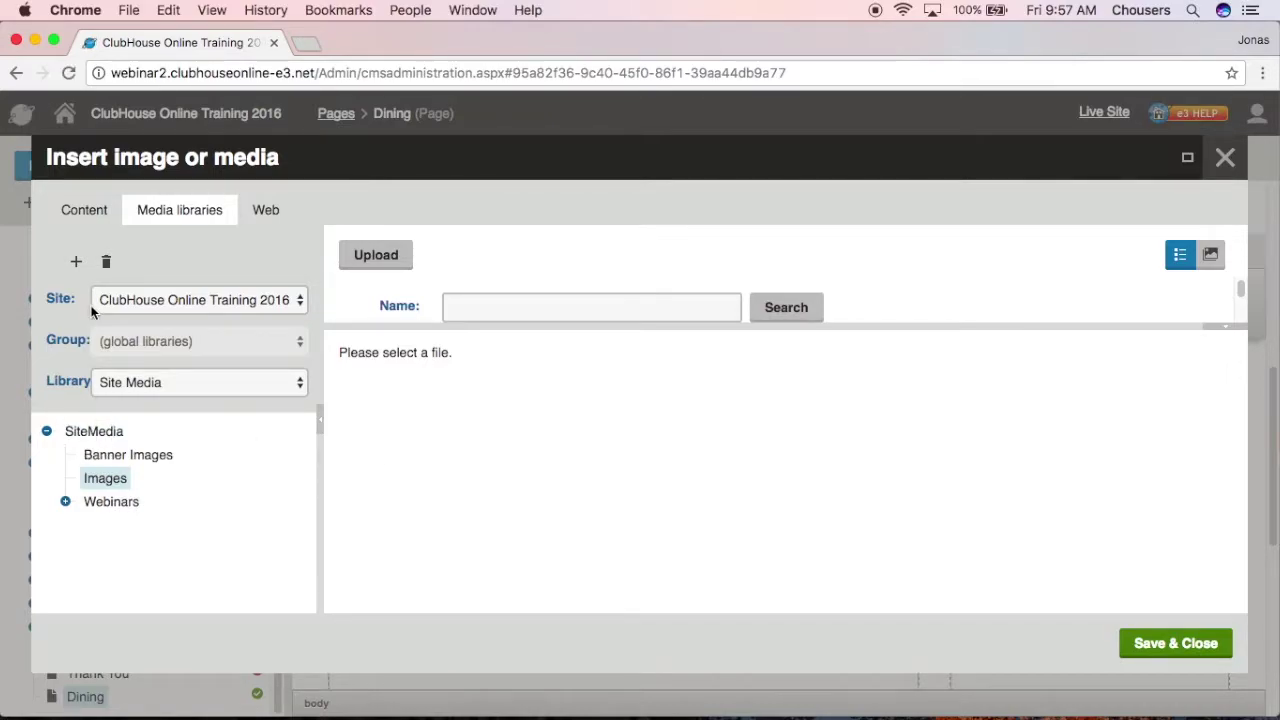
click(77, 265)
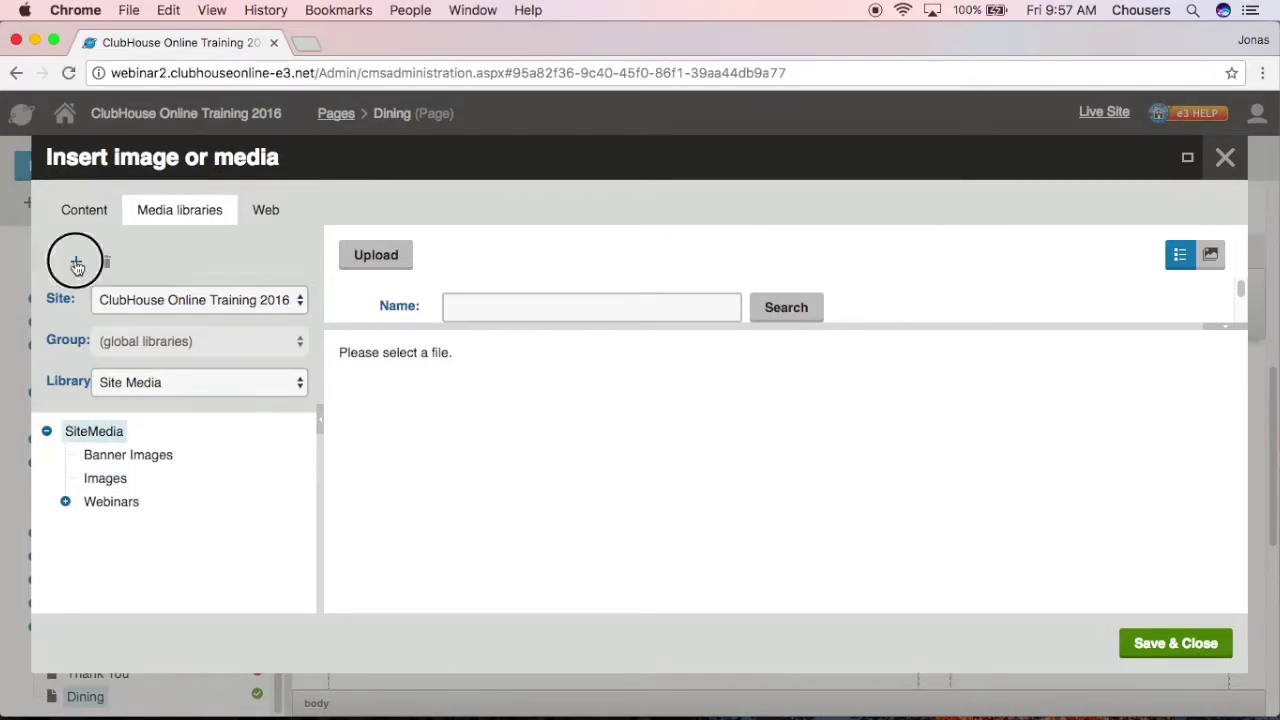
text(PDFs)
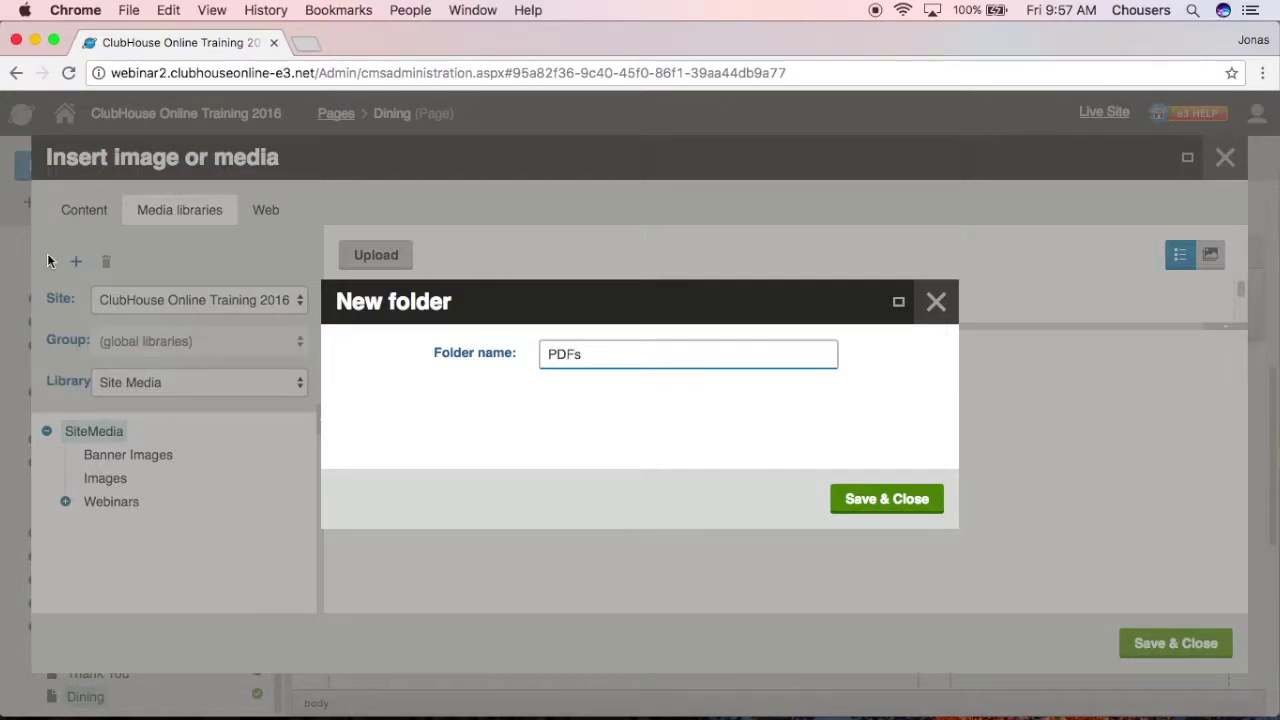
click(873, 500)
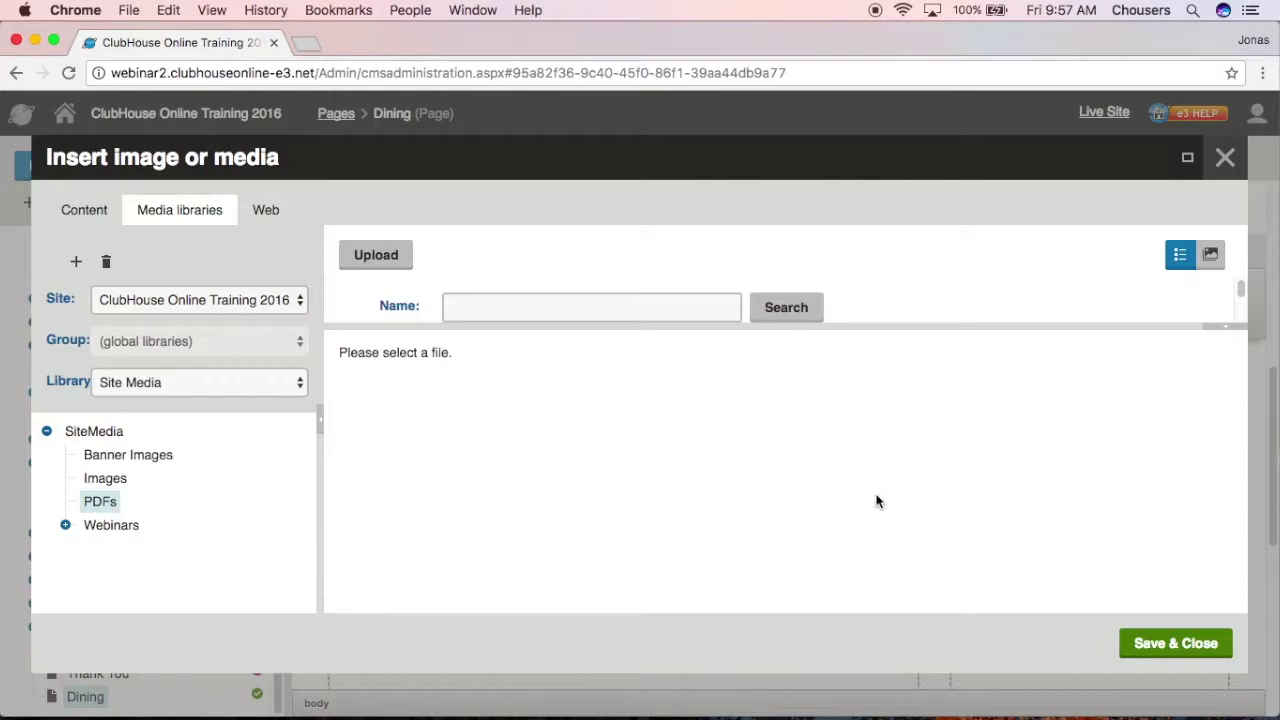
Browse to the Images folder under Webinars > Content and enlarge the file list to show its files.
click(65, 526)
click(84, 571)
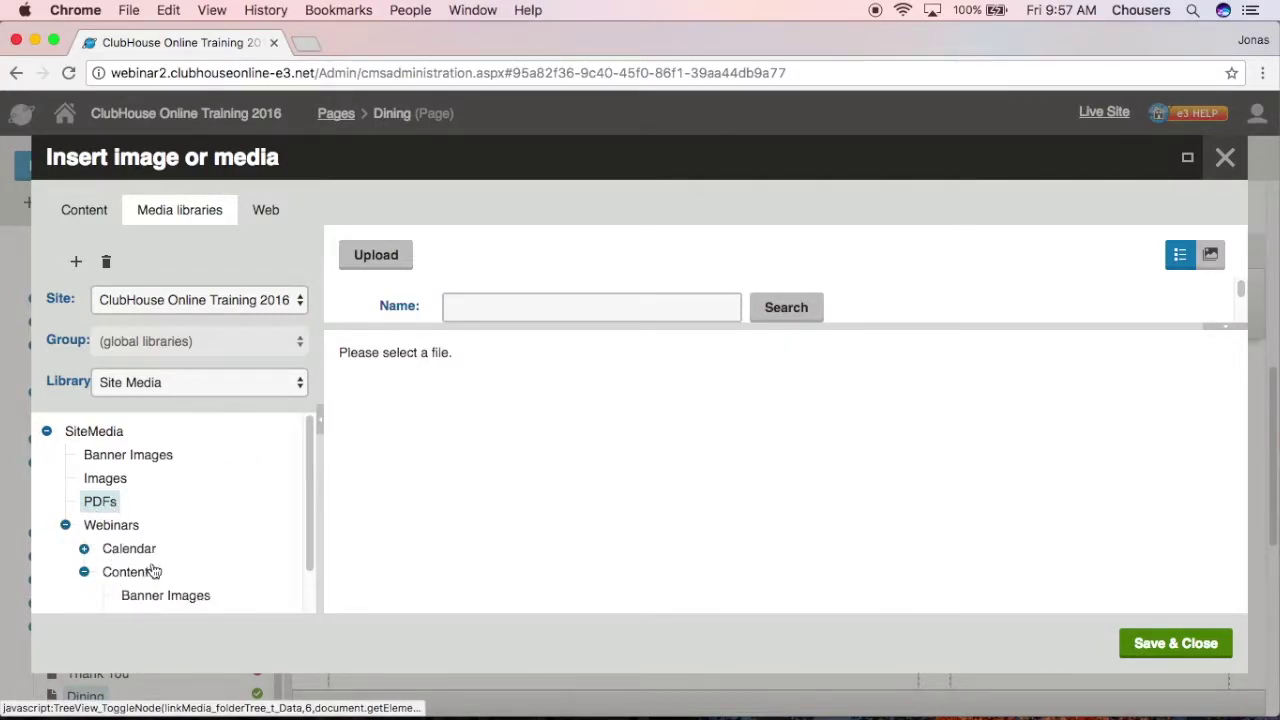
scroll(153, 570, down, 2)
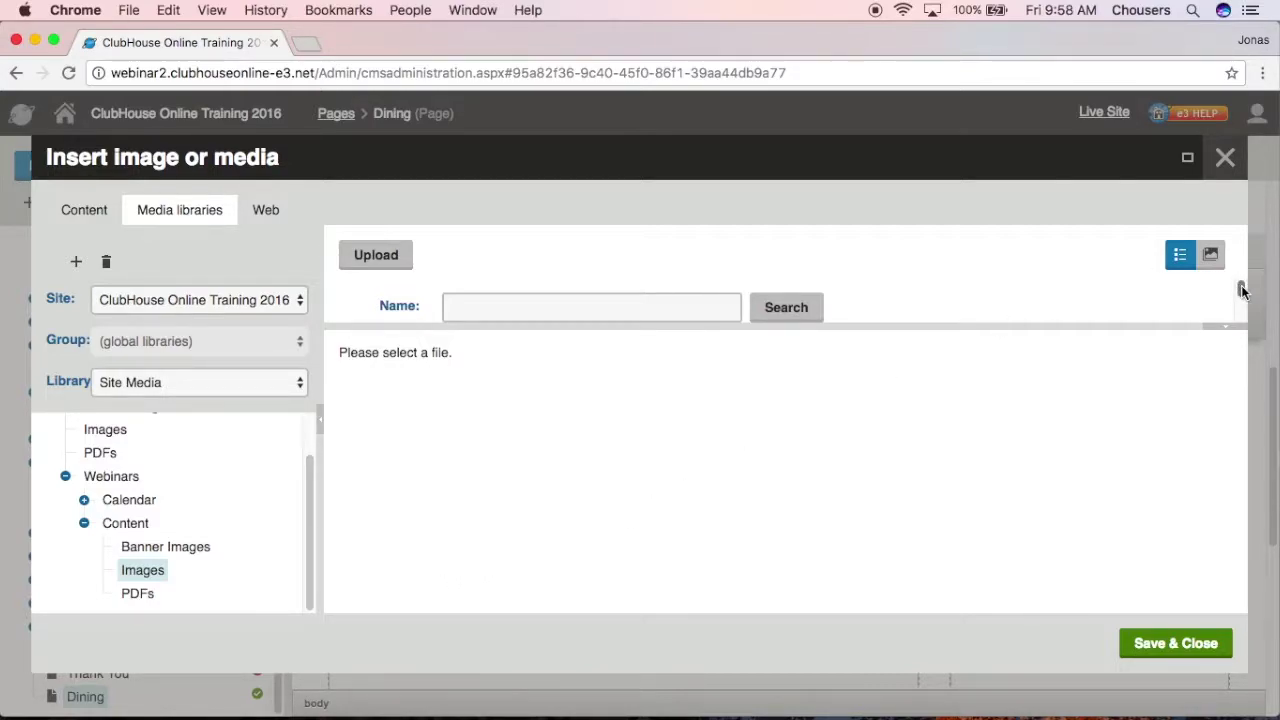
mouse_move(1241, 287)
mouse_down()
mouse_move(1245, 312)
mouse_move(1242, 288)
mouse_up()
click(1213, 330)
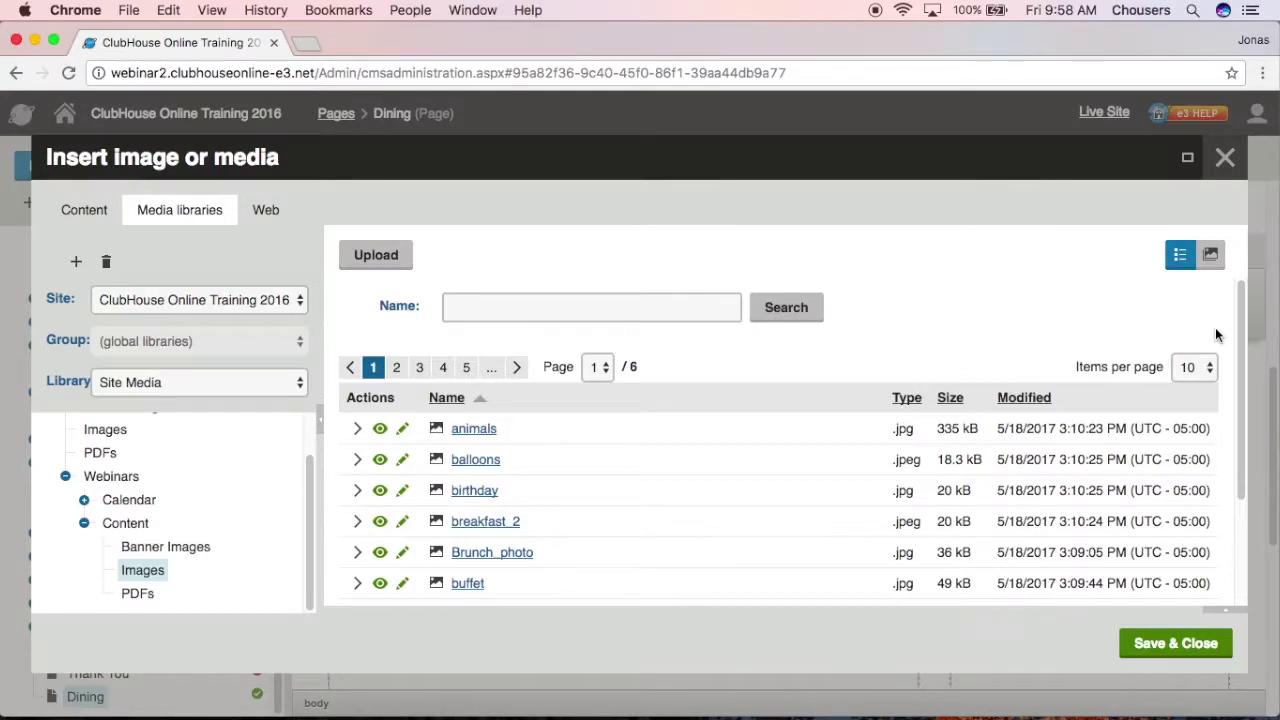
Preview the animals image, view the folder's files as thumbnails, and return to the list view.
mouse_move(440, 436)
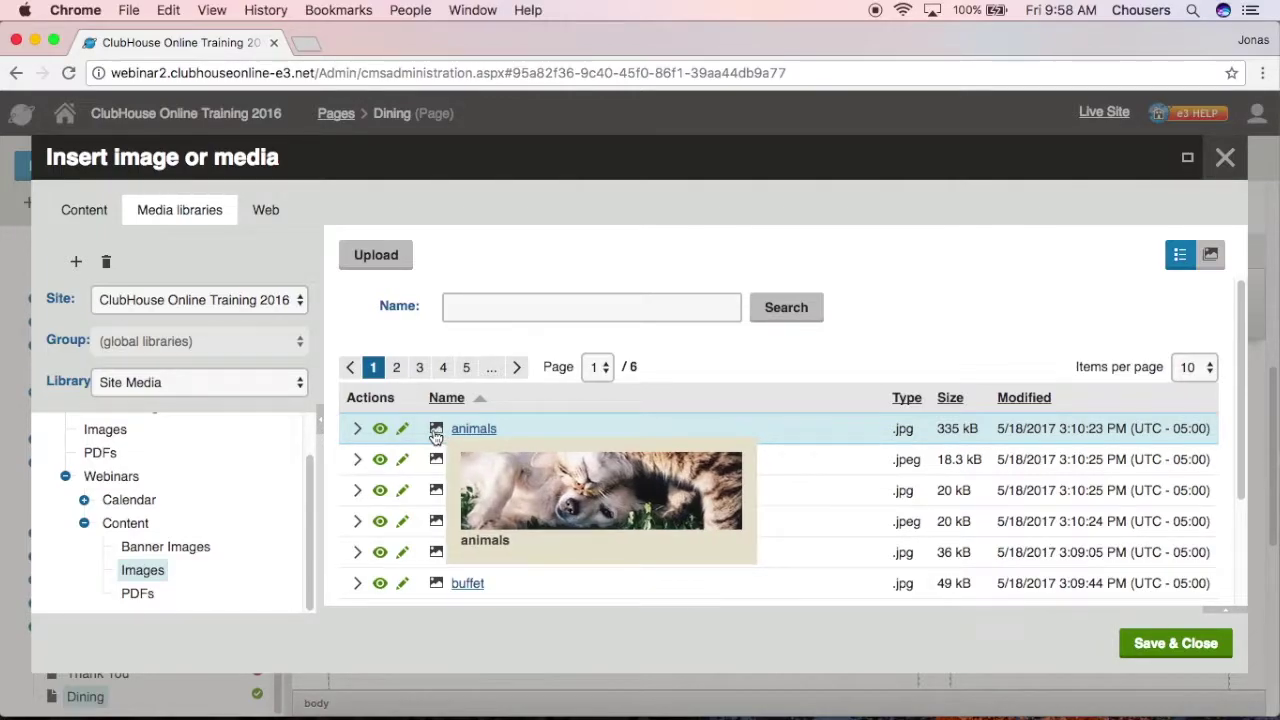
click(1212, 258)
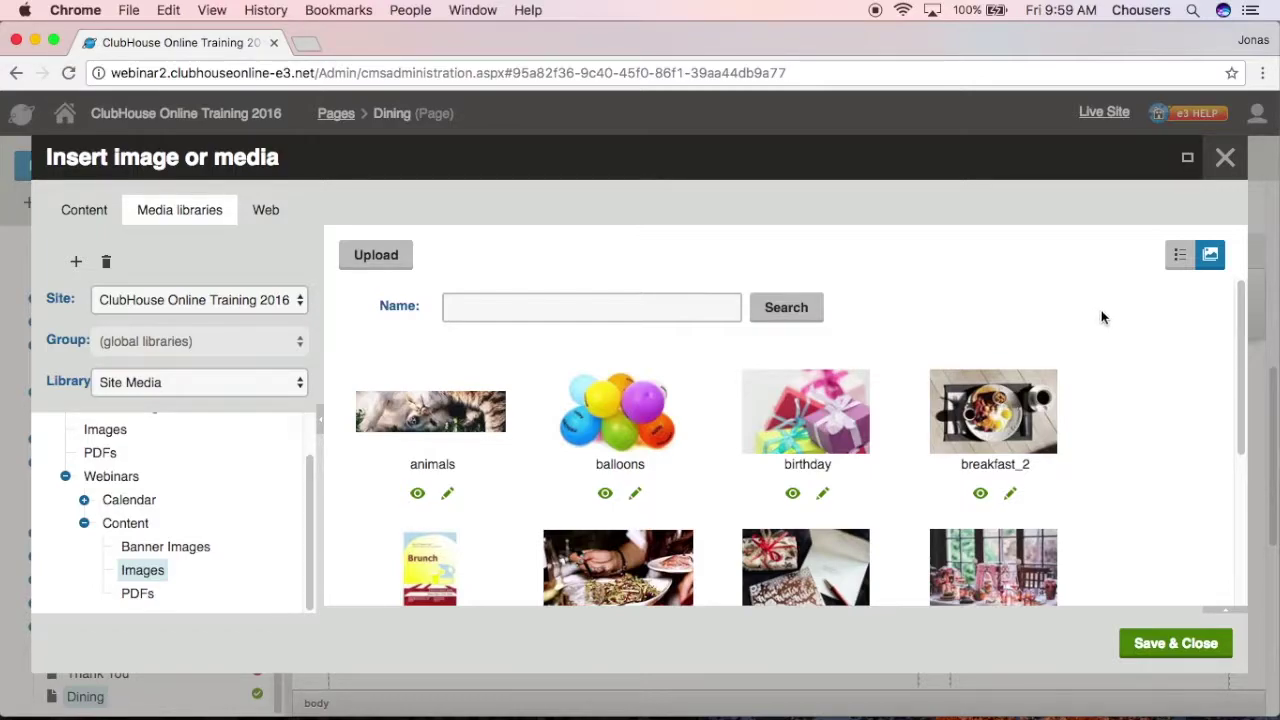
click(1179, 256)
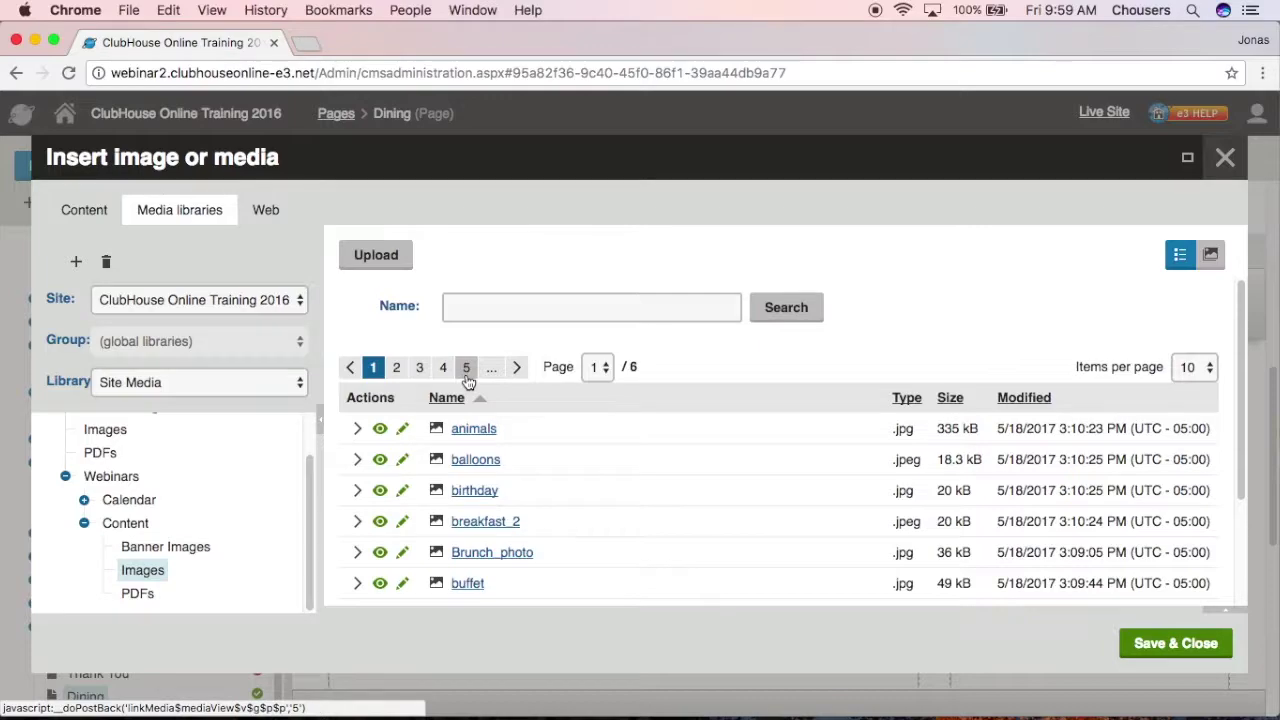
Search the Webinars Images folder for files named "map".
click(500, 306)
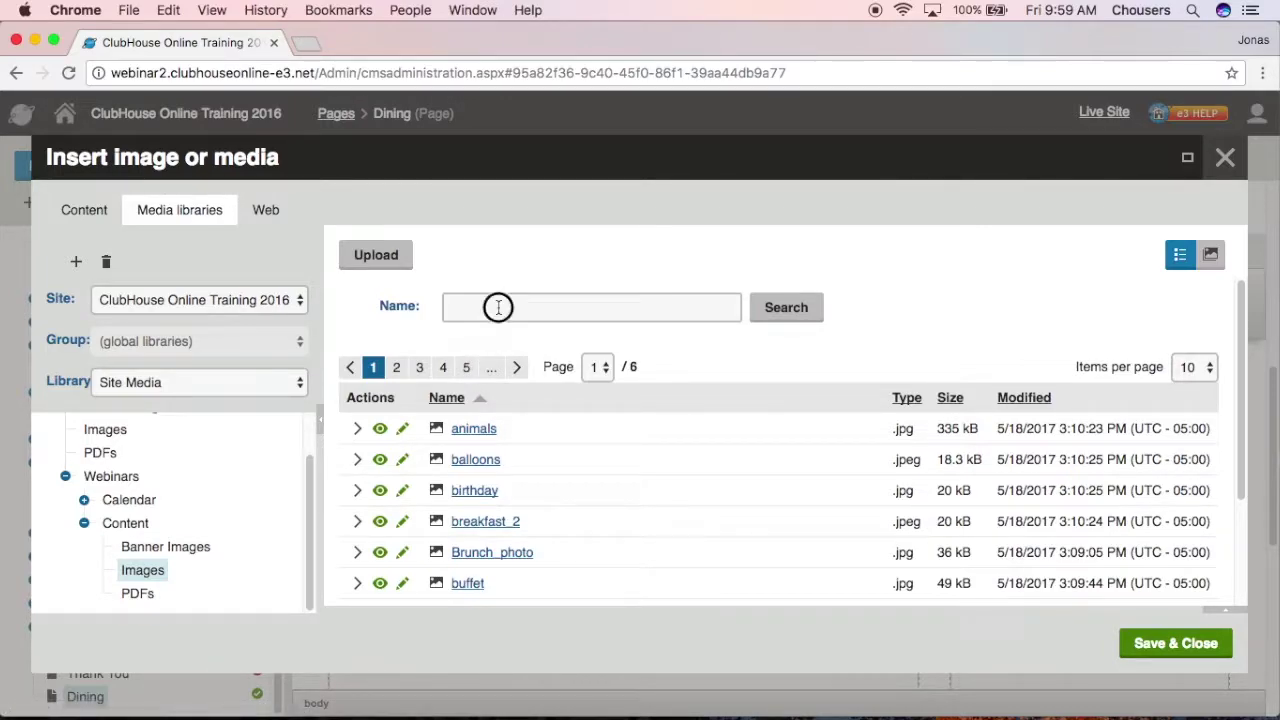
text(map)
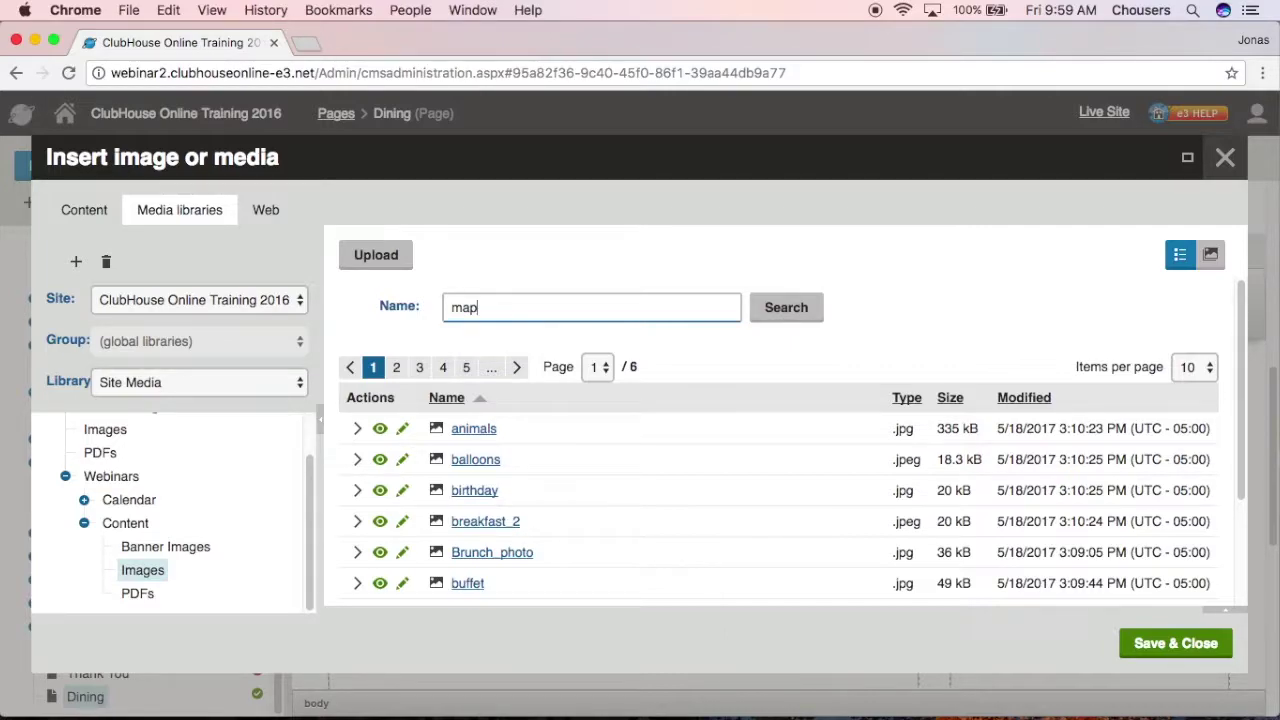
click(780, 312)
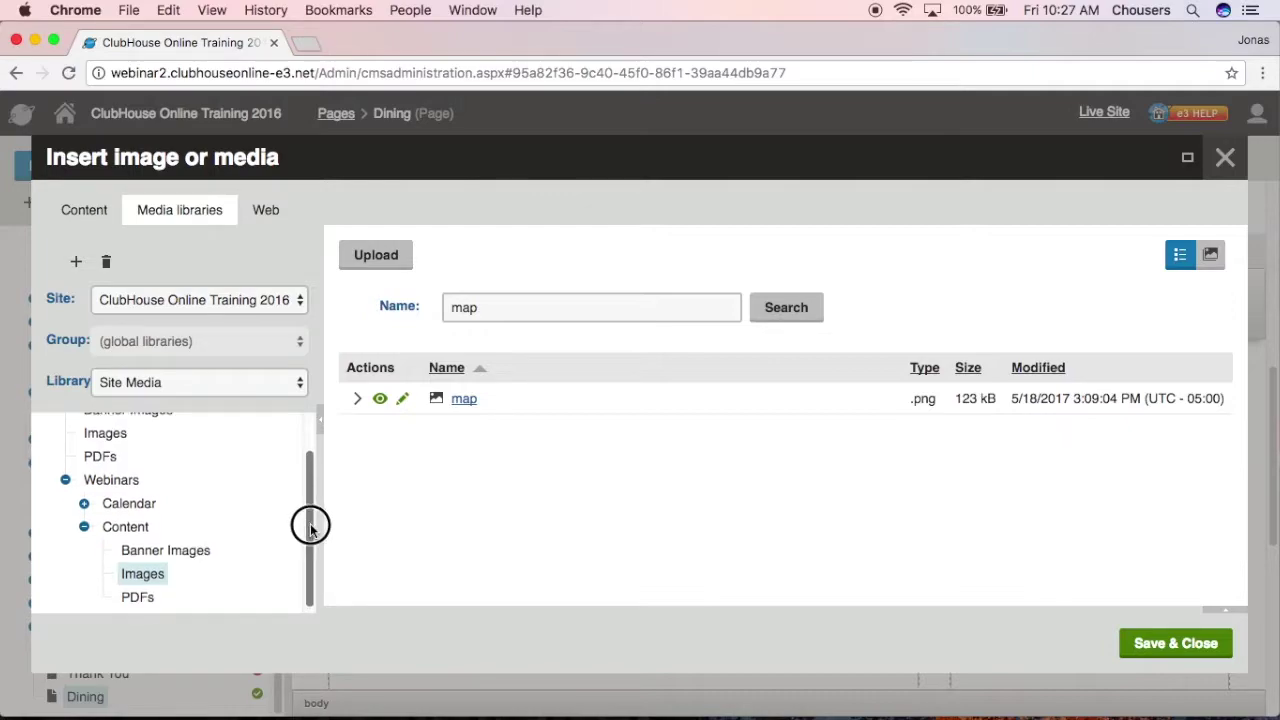
Upload buffet.jpg, burger.jpg, cake.jpg, cocktail.jpeg, dessert.jpg and dining.jpg from Photos for videos into the Images folder directly under SiteMedia.
drag(309, 523, 313, 487)
click(106, 479)
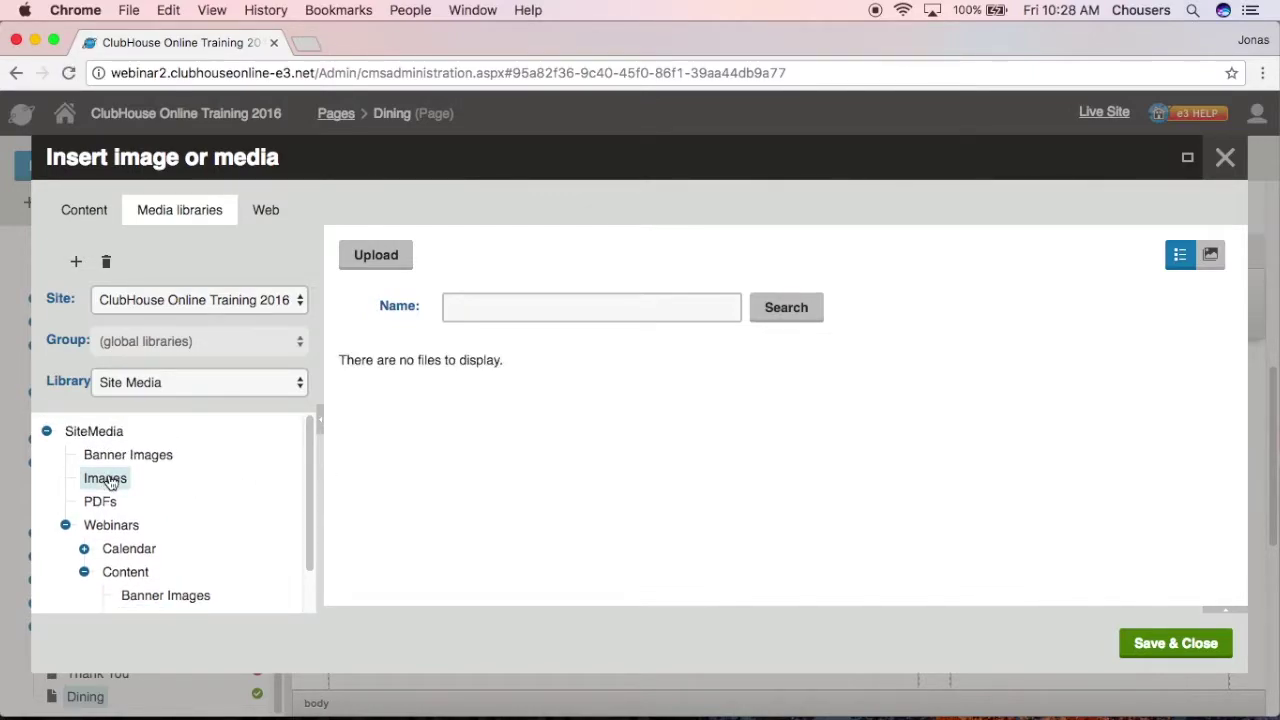
click(375, 258)
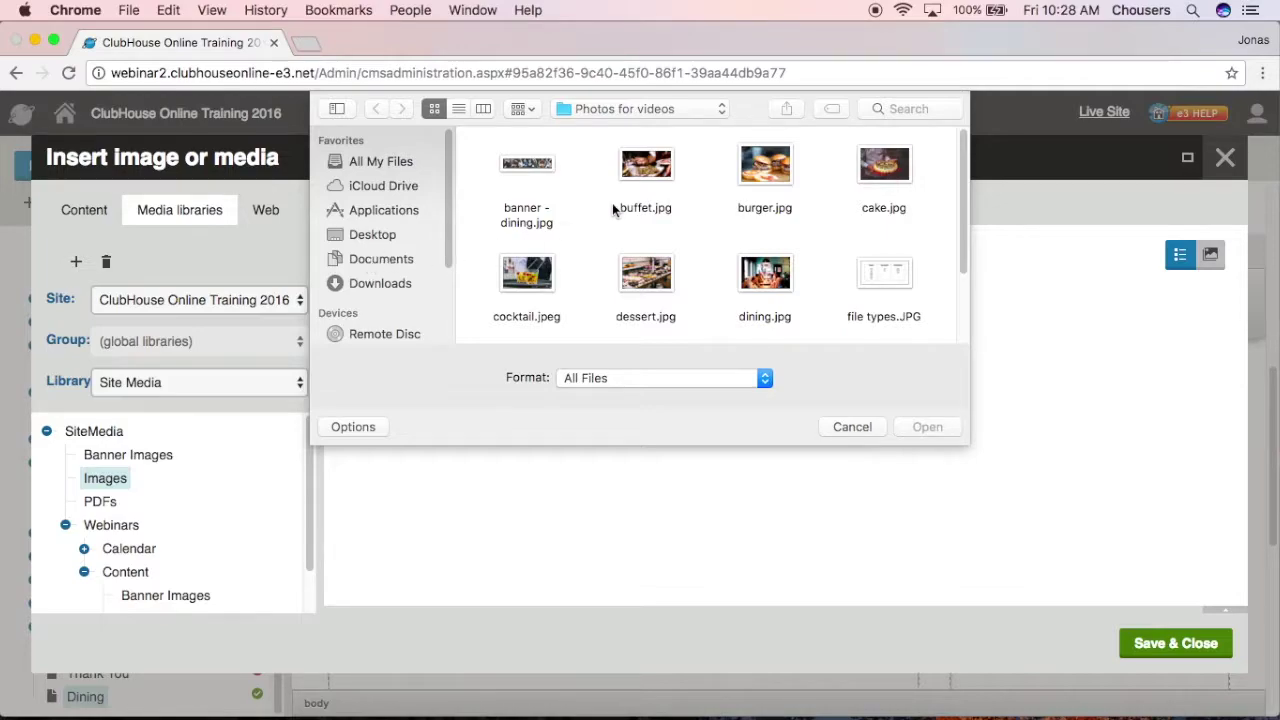
click(636, 178)
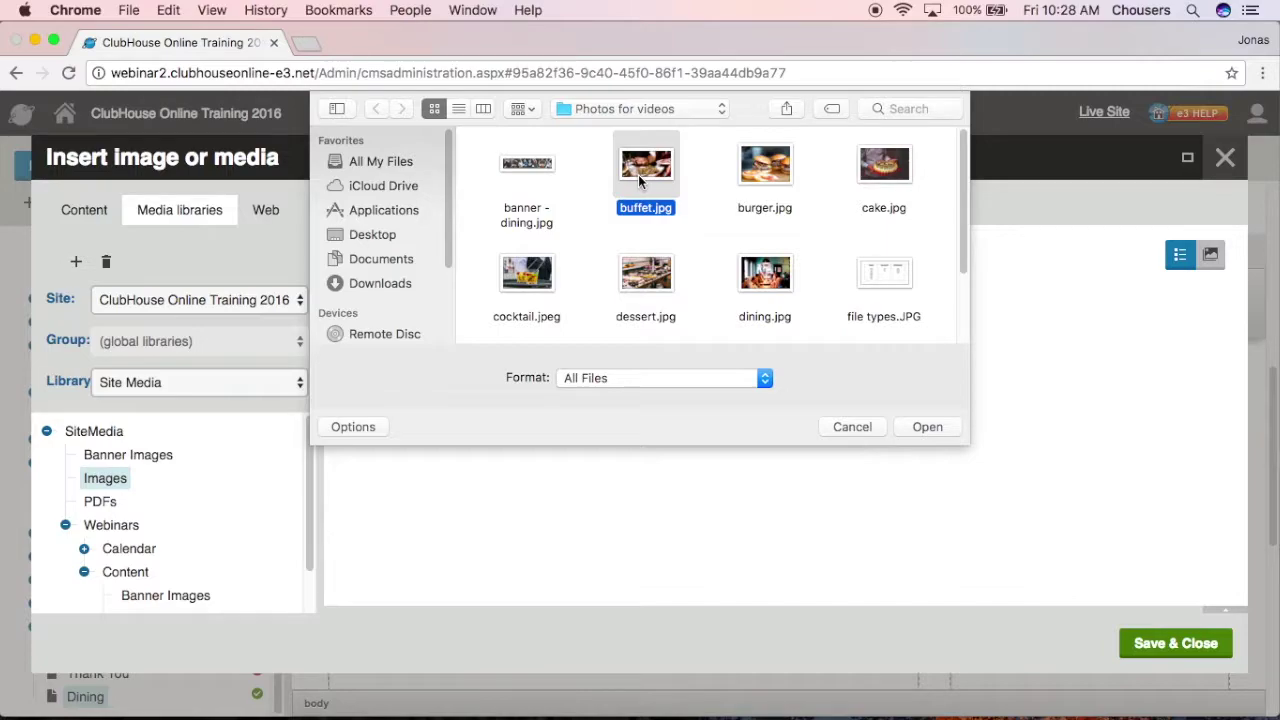
super+click(772, 172)
super+click(868, 168)
super+click(522, 280)
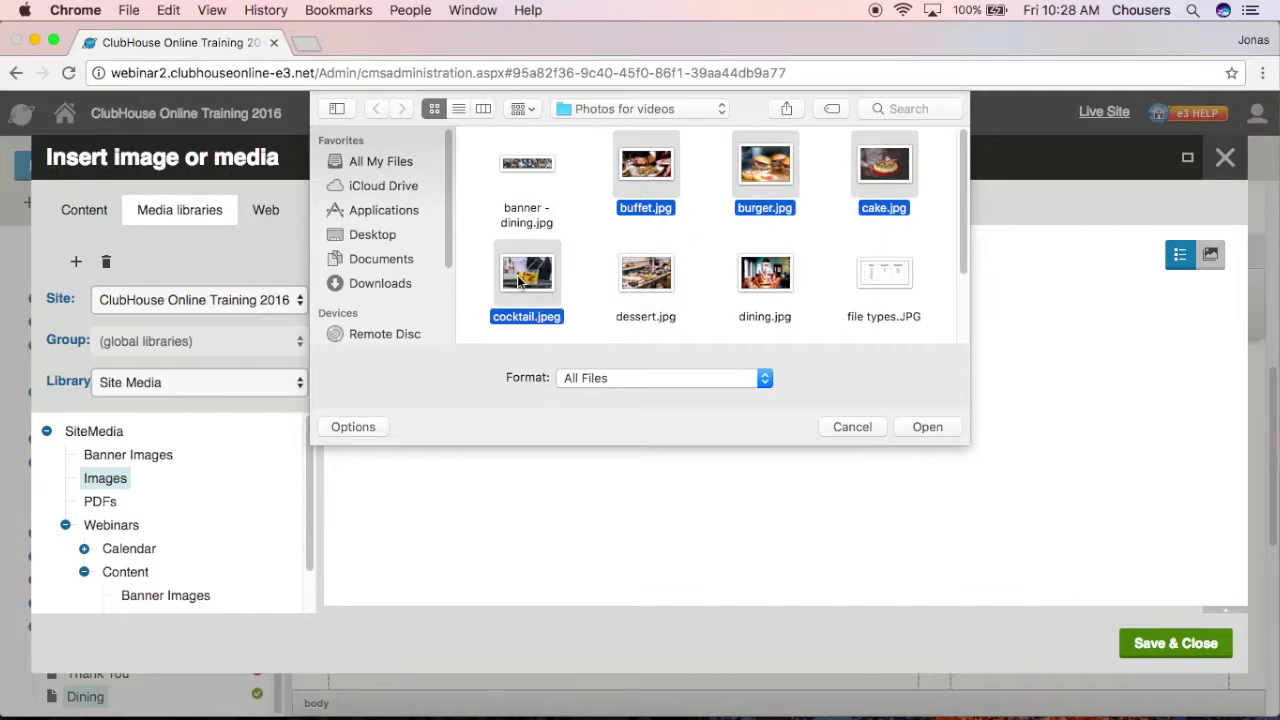
super+click(630, 280)
super+click(766, 275)
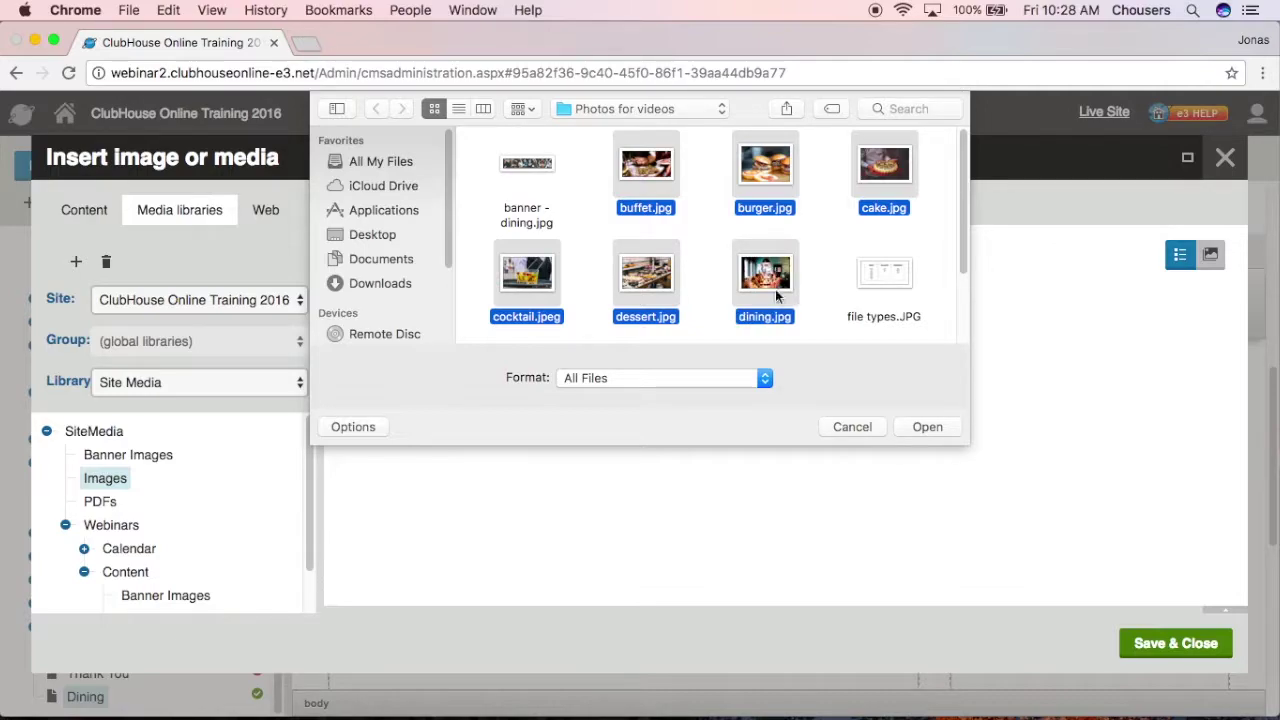
click(925, 427)
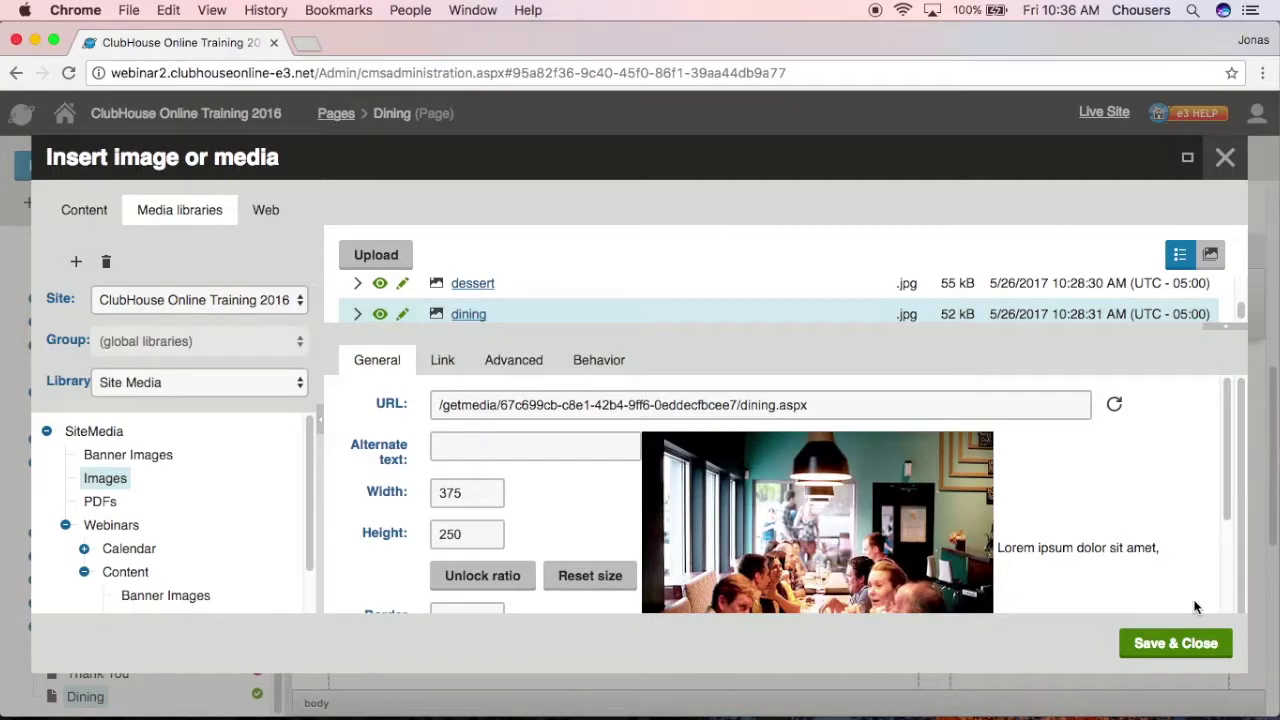
Set the dining image's alternate text to "Dining Event".
scroll(925, 300, up, 3)
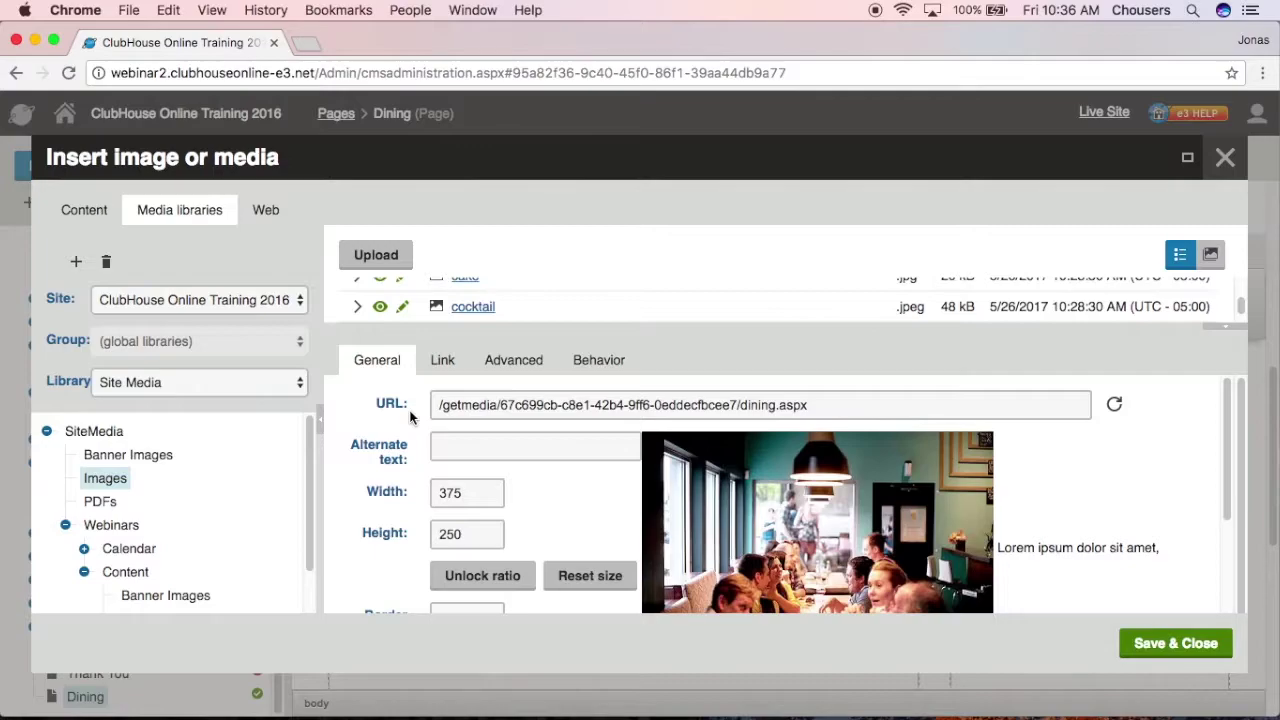
click(445, 441)
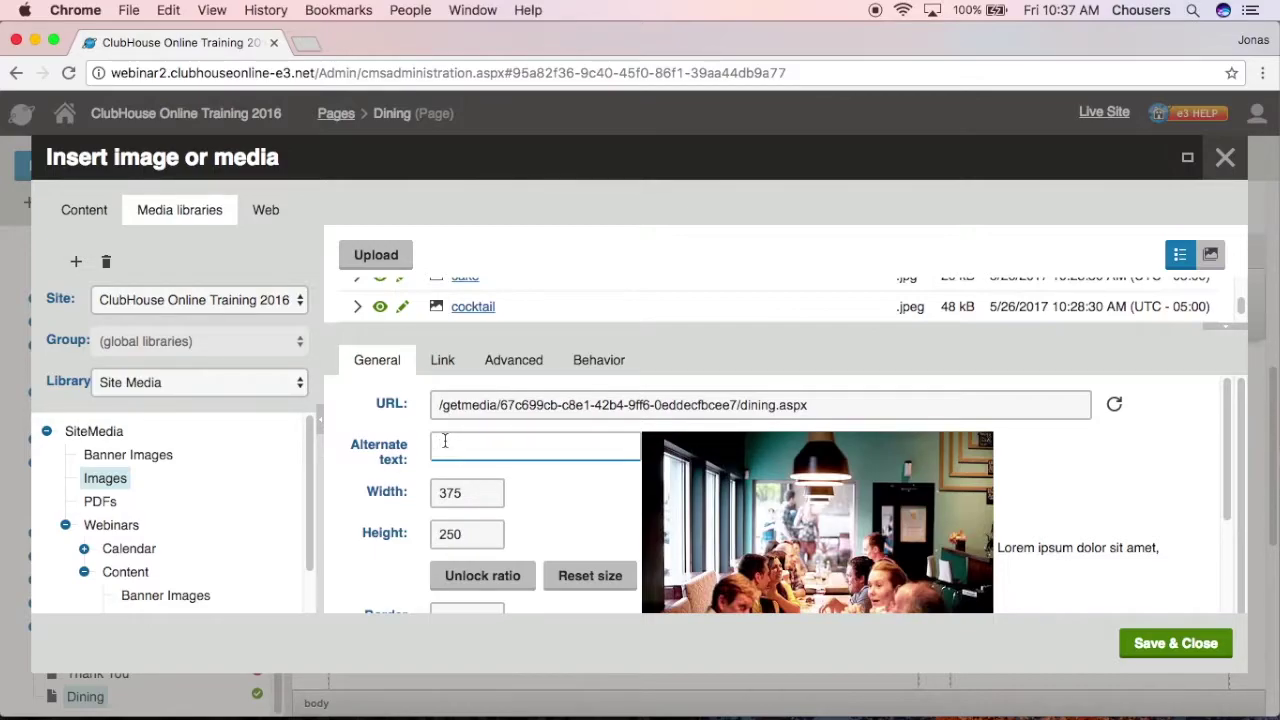
text(Dining Event)
Set the dining image's border width to 10.
scroll(373, 548, down, 1)
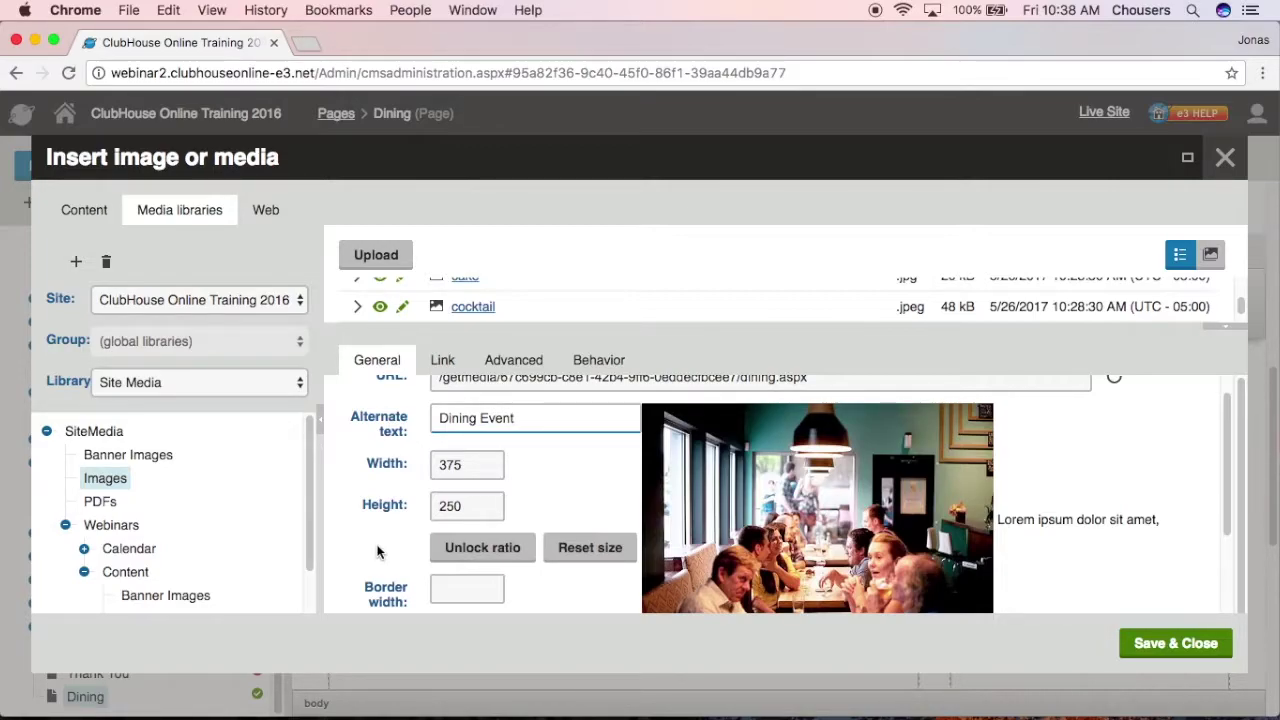
scroll(378, 551, down, 2)
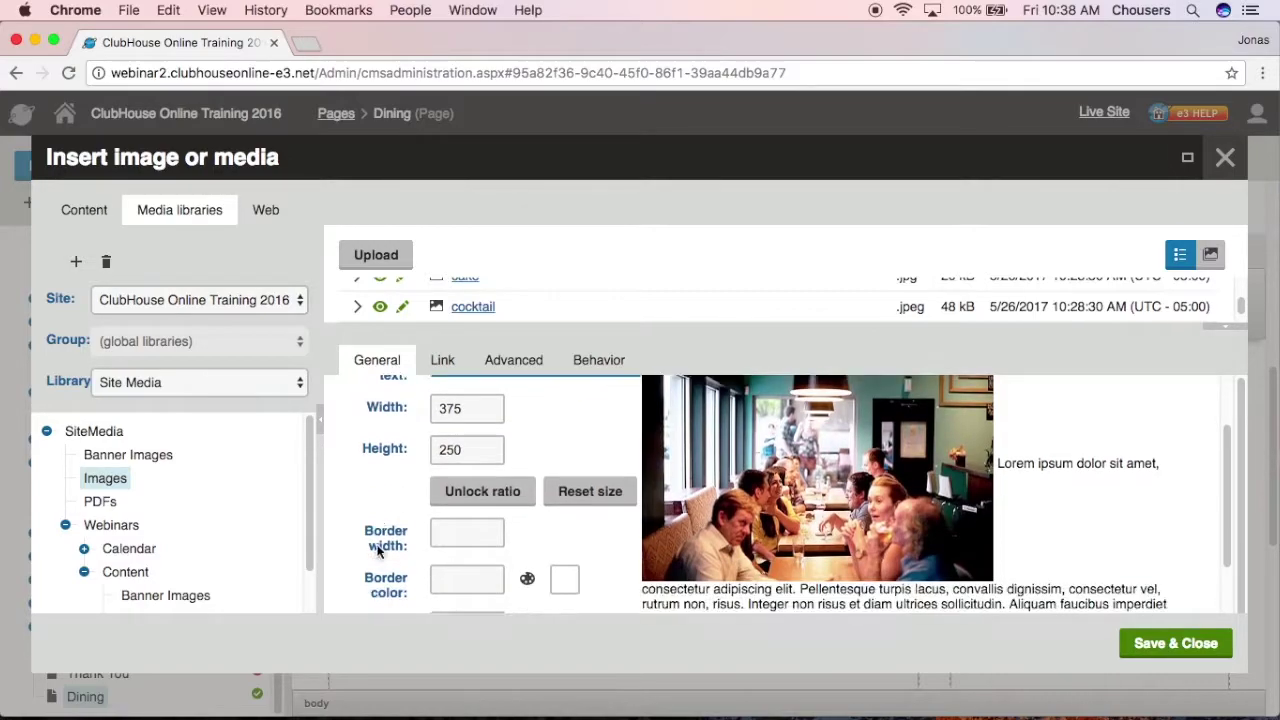
scroll(378, 551, down, 3)
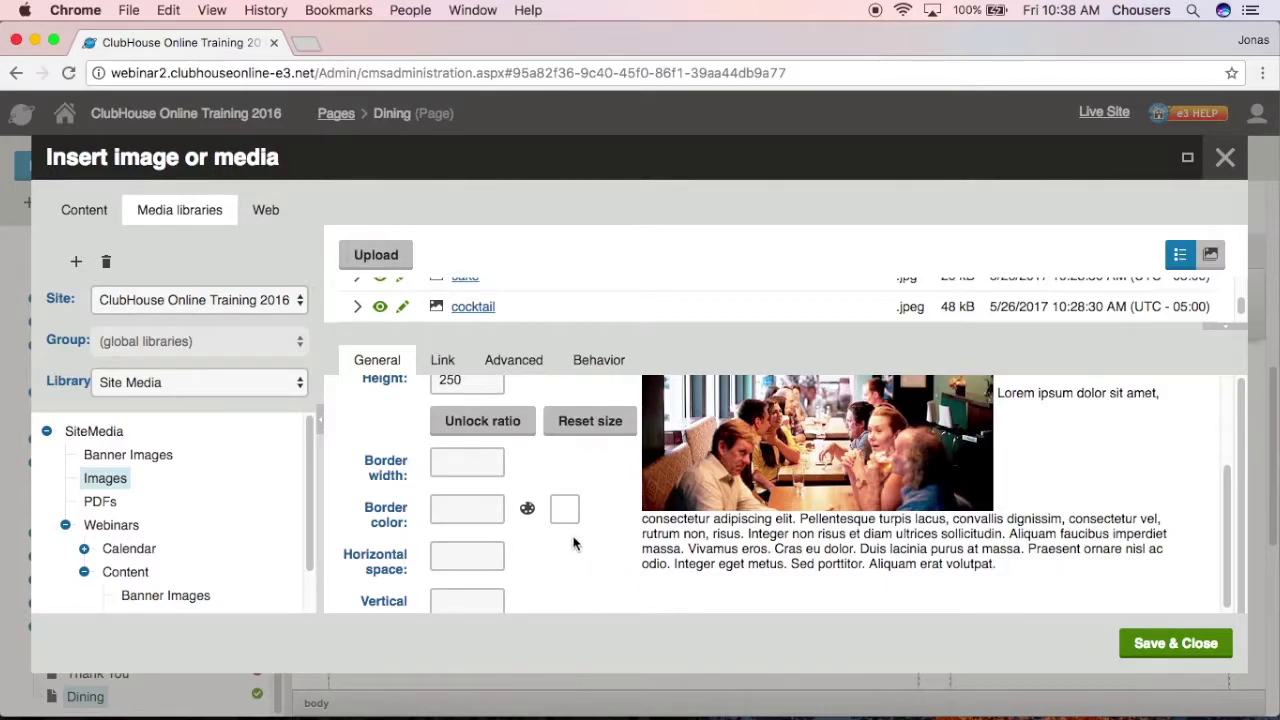
click(478, 470)
text(10)
click(544, 479)
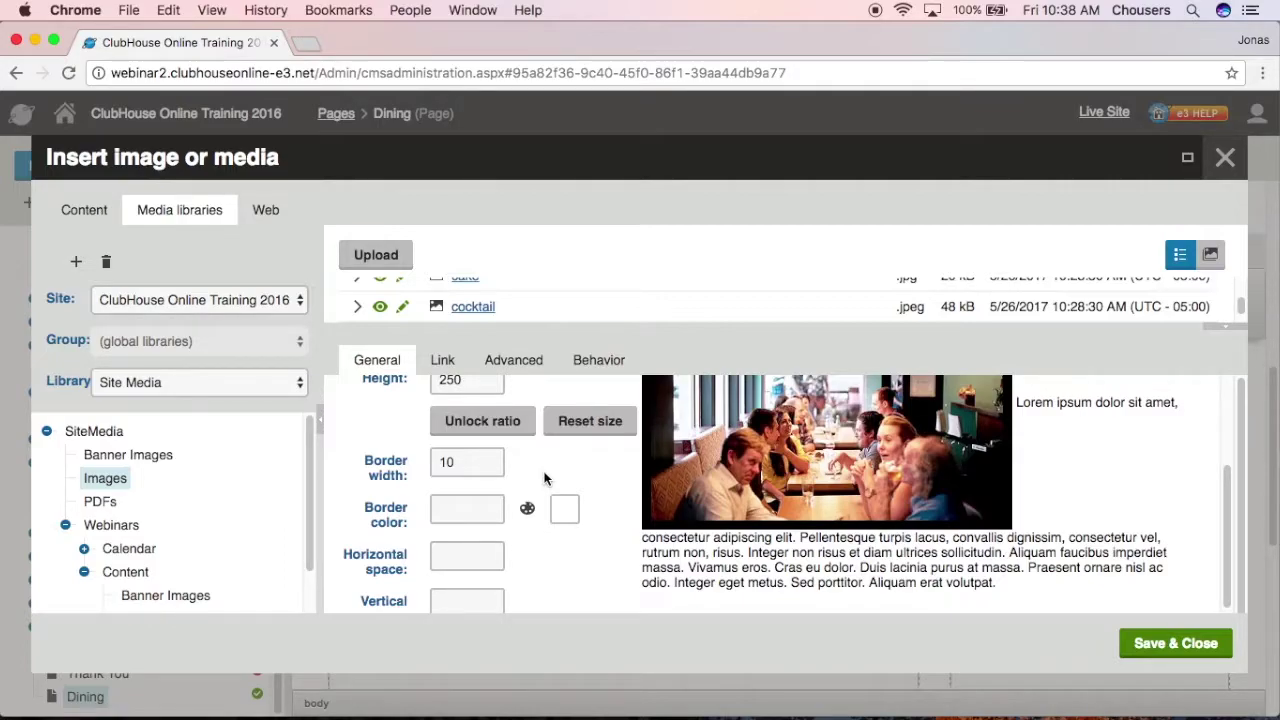
Set the dining image's border color to green #1BA02D using the color picker.
click(483, 506)
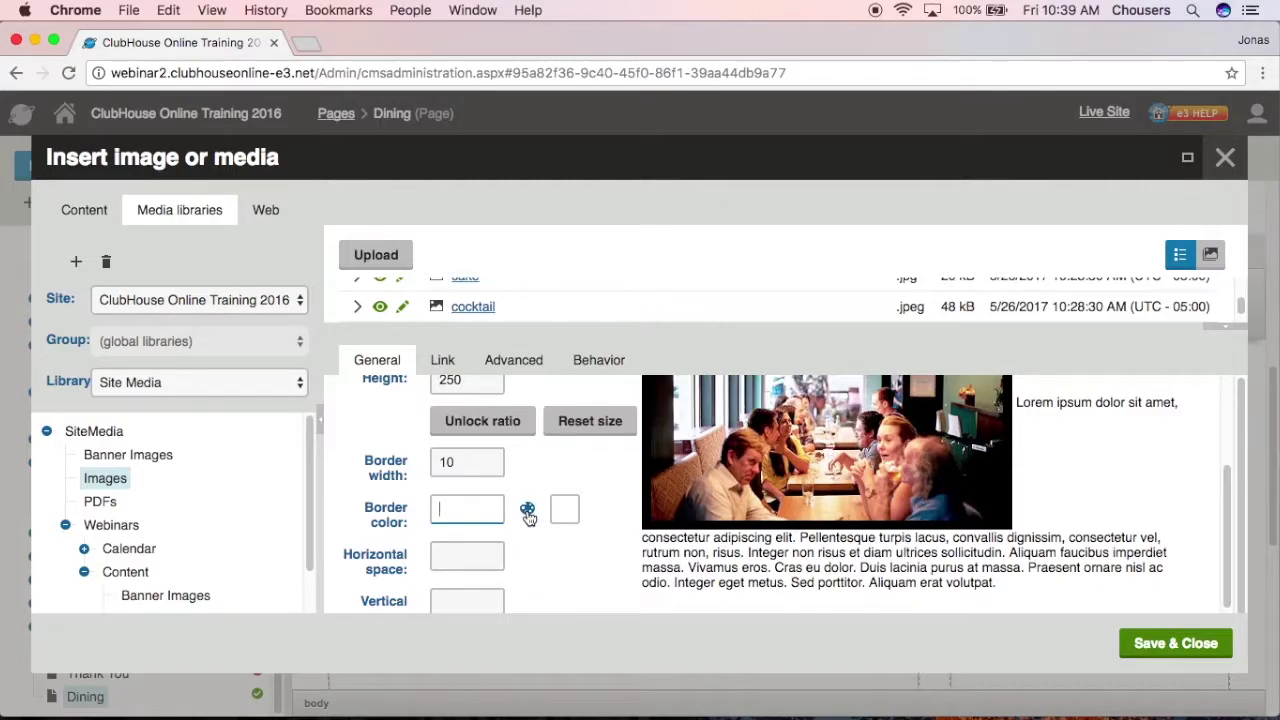
click(527, 510)
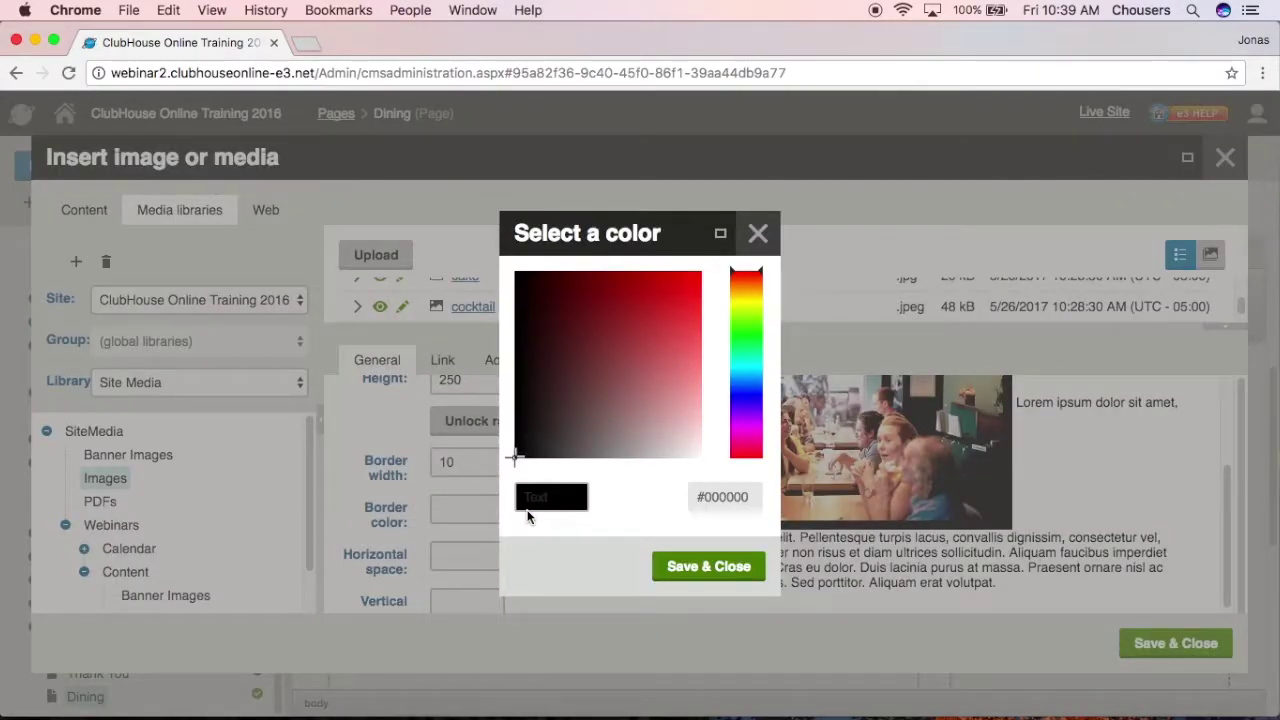
click(746, 340)
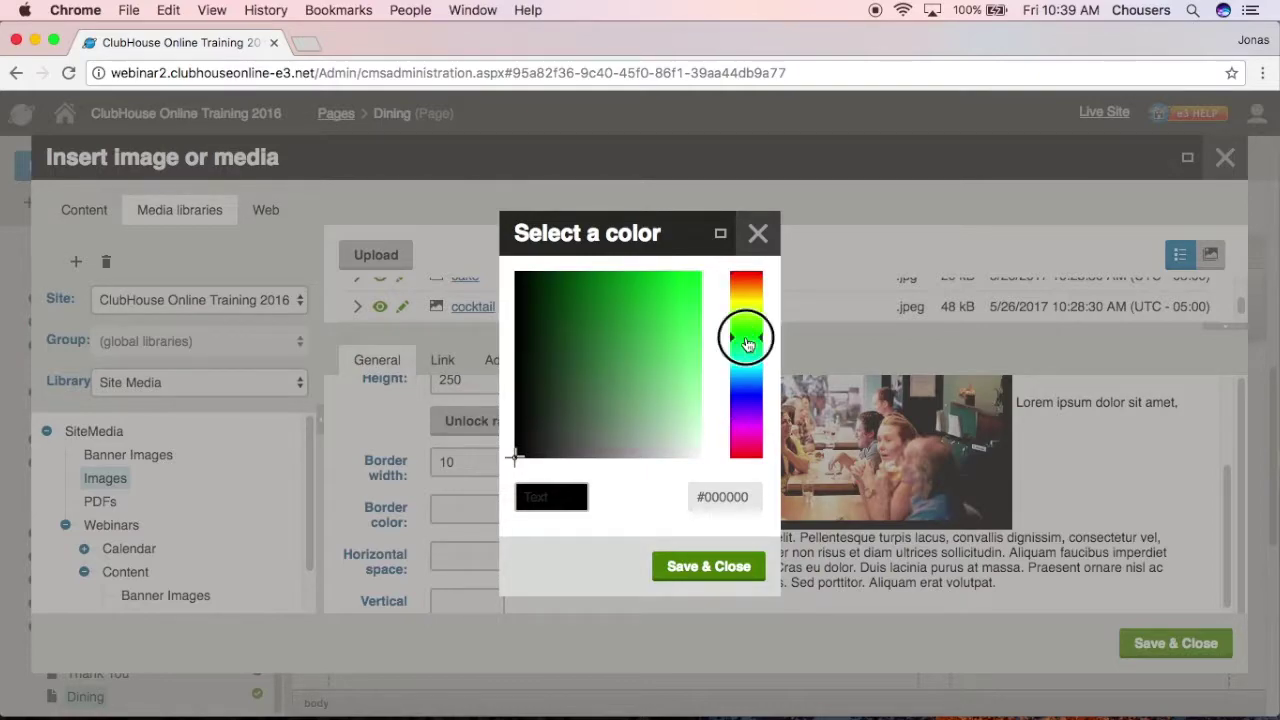
click(632, 304)
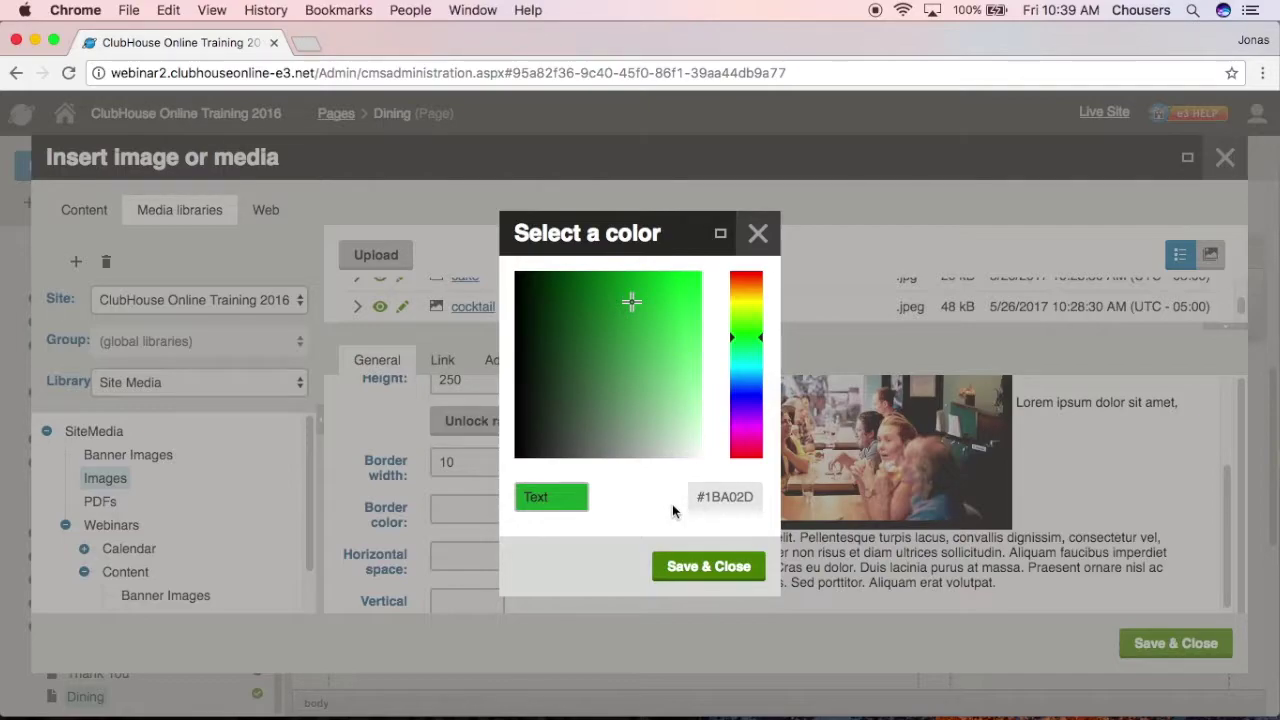
click(690, 567)
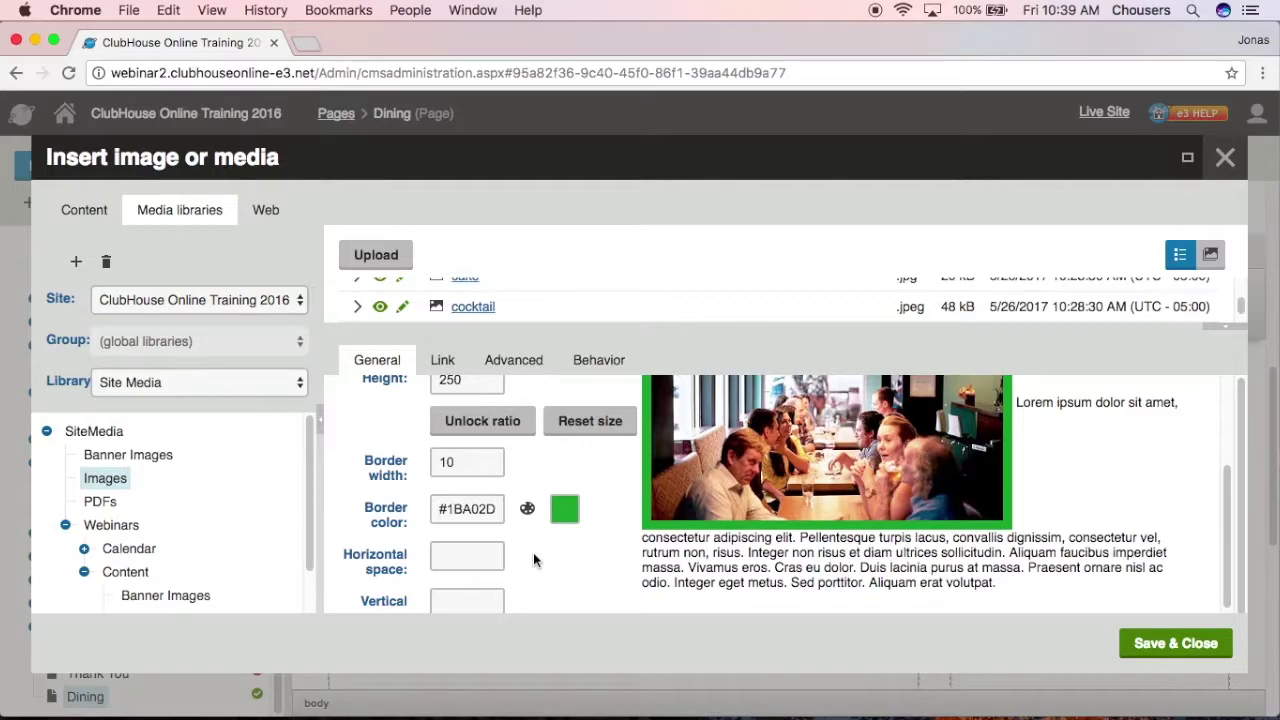
Set the dining image's horizontal space to 10 and vertical space to 15.
click(493, 555)
text(10)
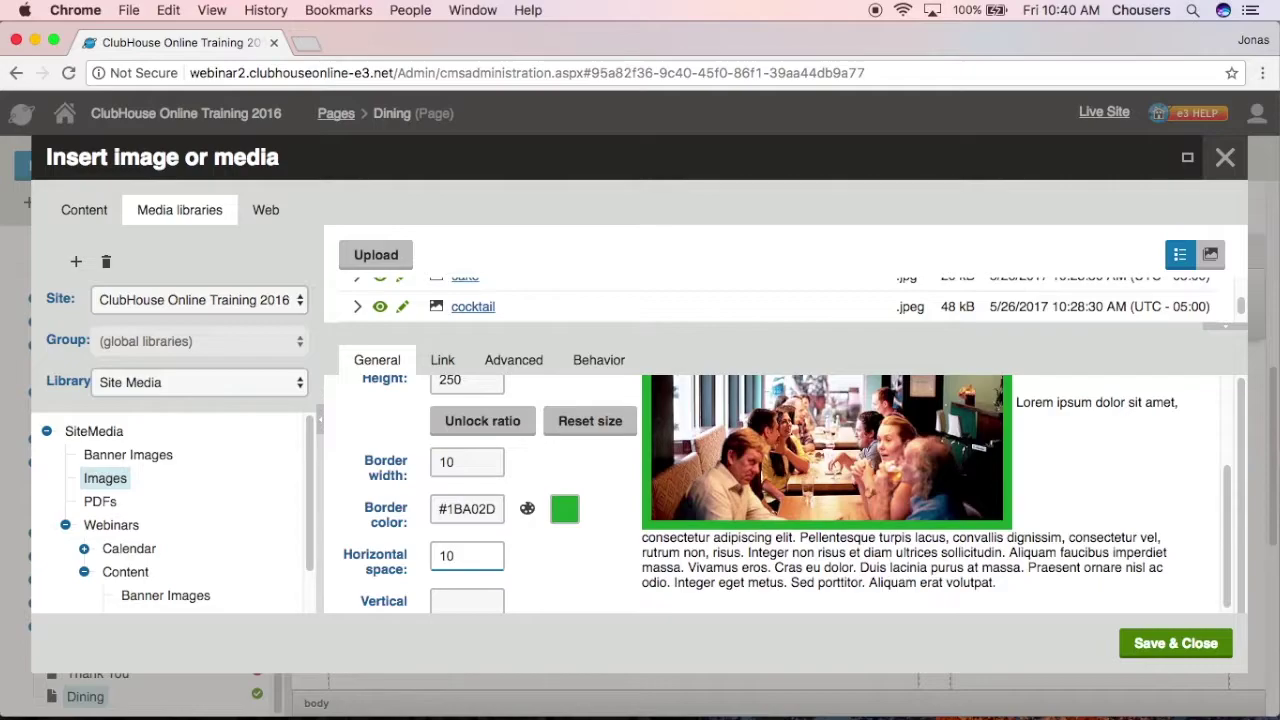
click(531, 560)
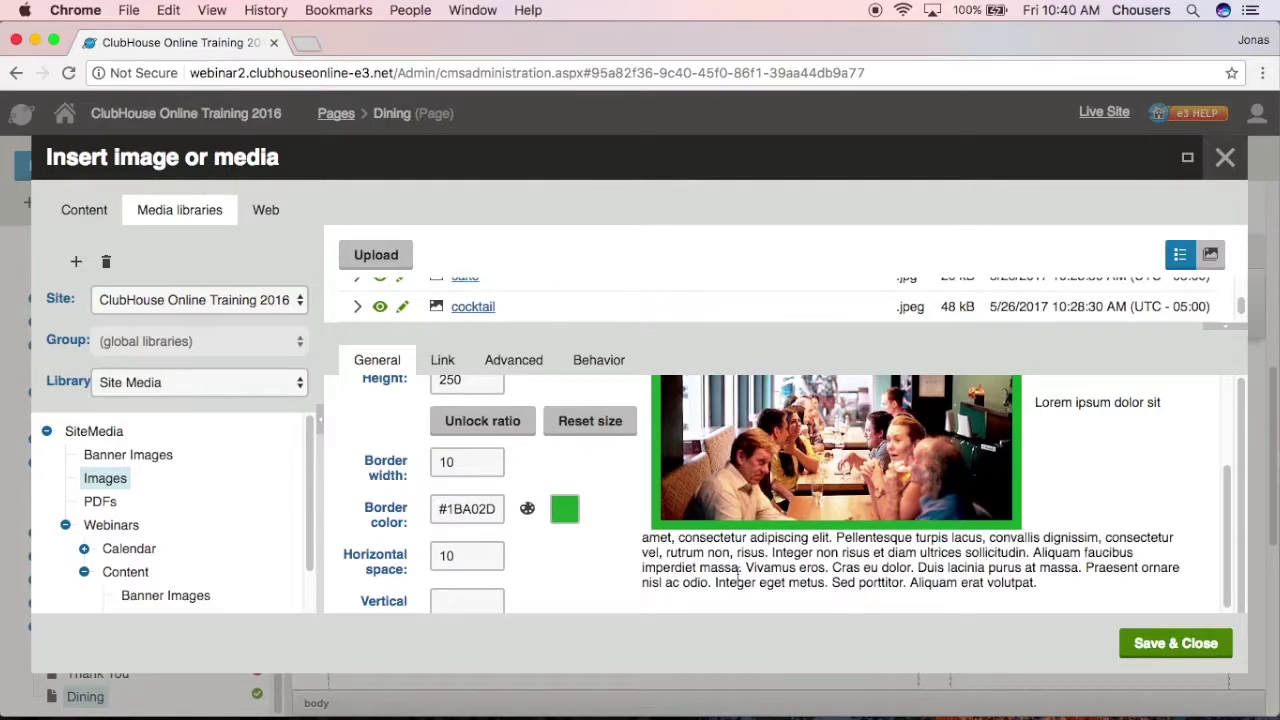
scroll(576, 570, down, 1)
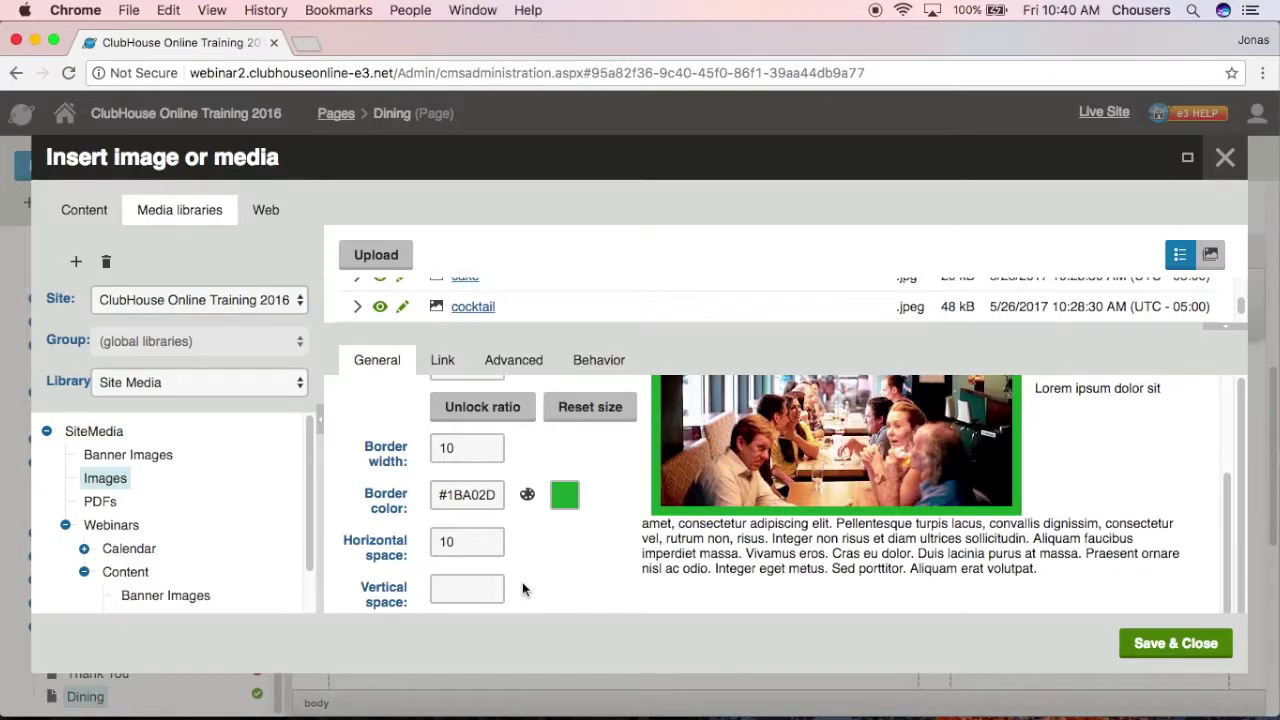
click(490, 594)
text(15)
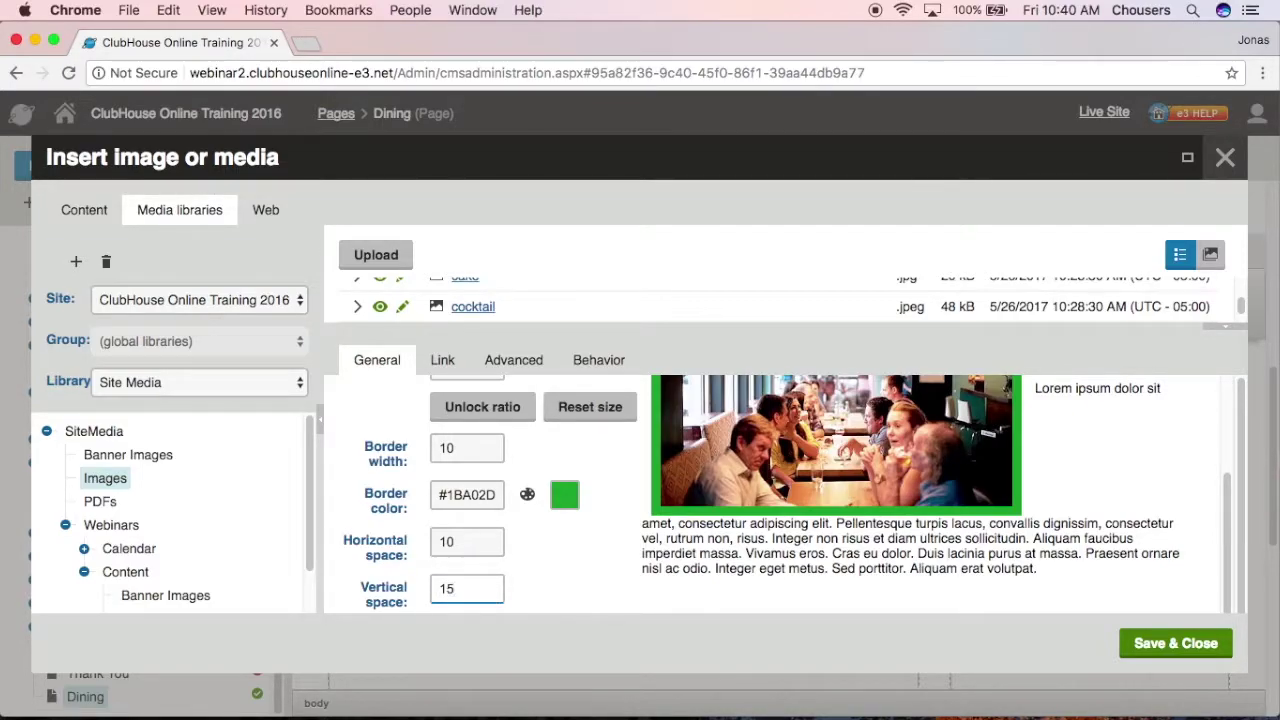
click(548, 563)
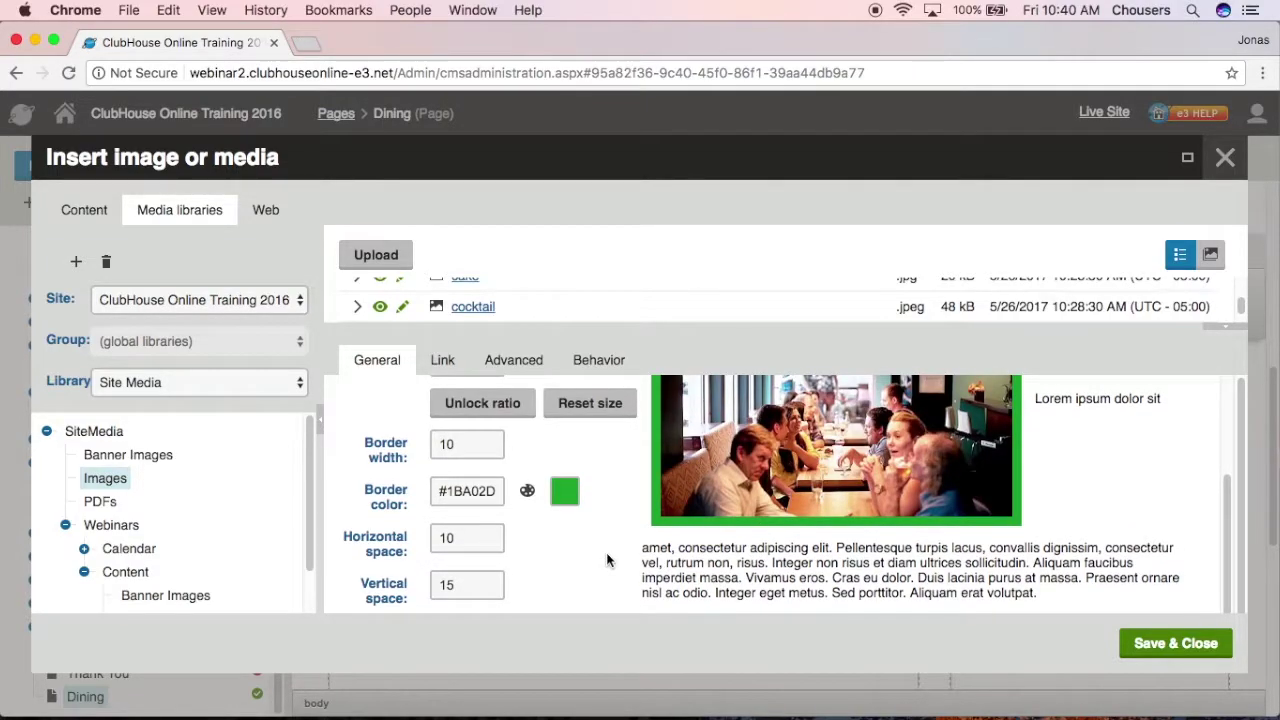
Align the dining image to the left of its surrounding text.
scroll(606, 556, down, 1)
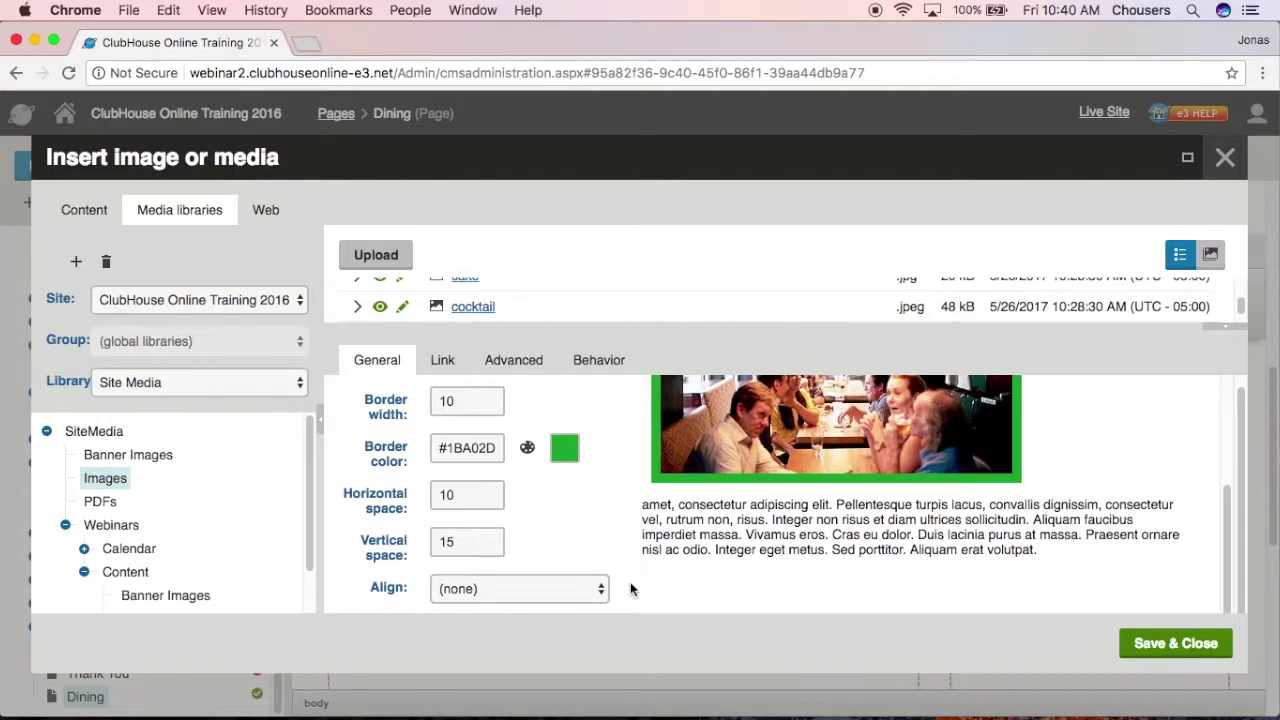
click(603, 586)
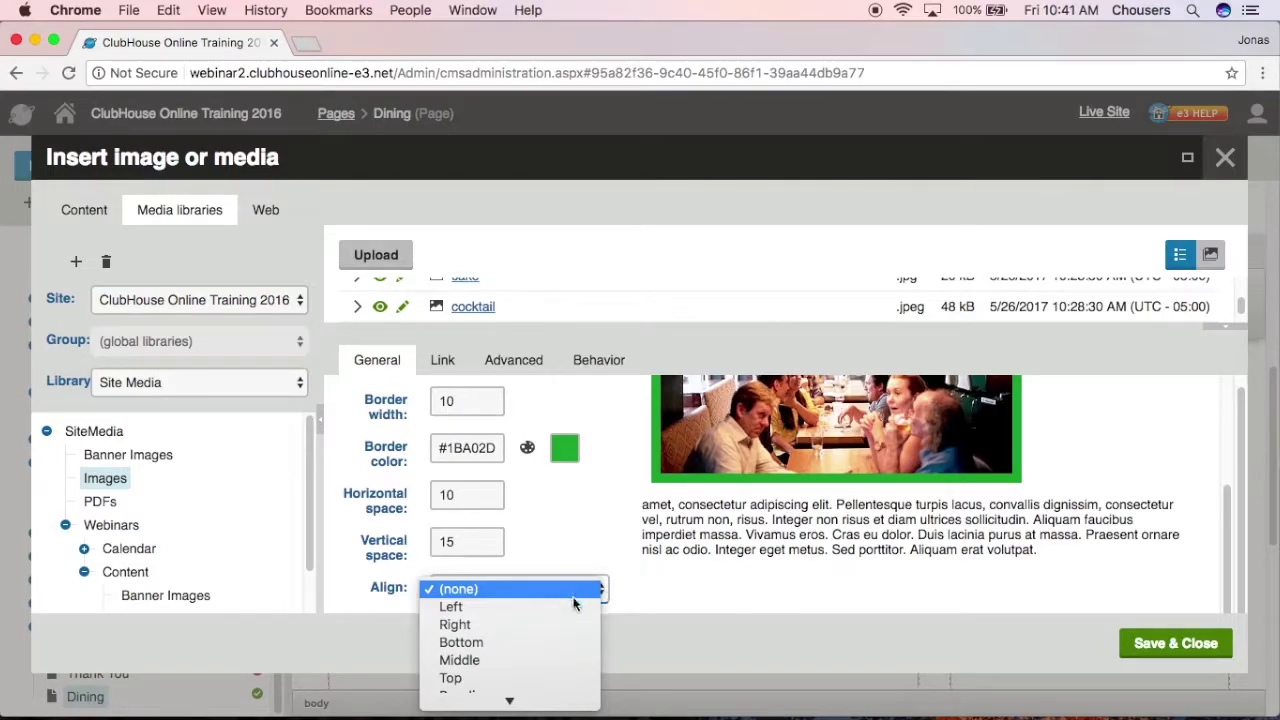
click(574, 605)
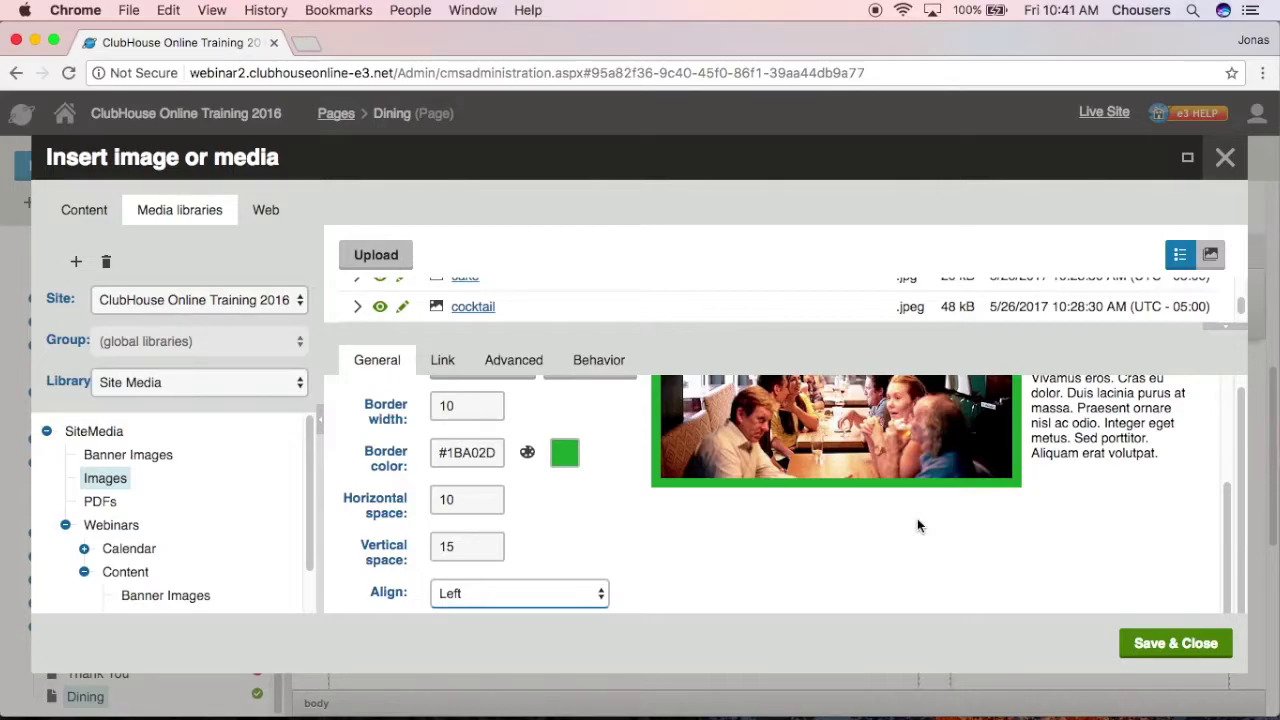
Reset the dining image's alignment to (none) and clear its vertical and horizontal space values.
click(522, 598)
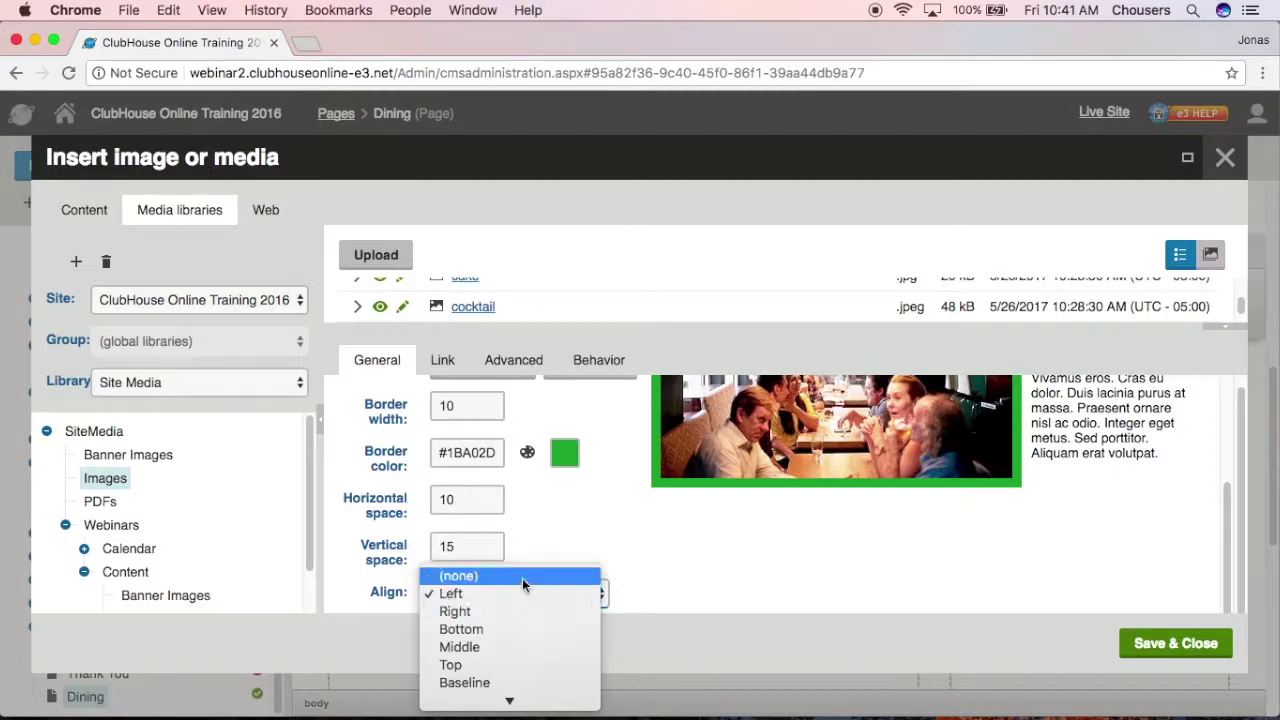
click(481, 566)
click(474, 546)
key(BackSpace)
key(BackSpace)
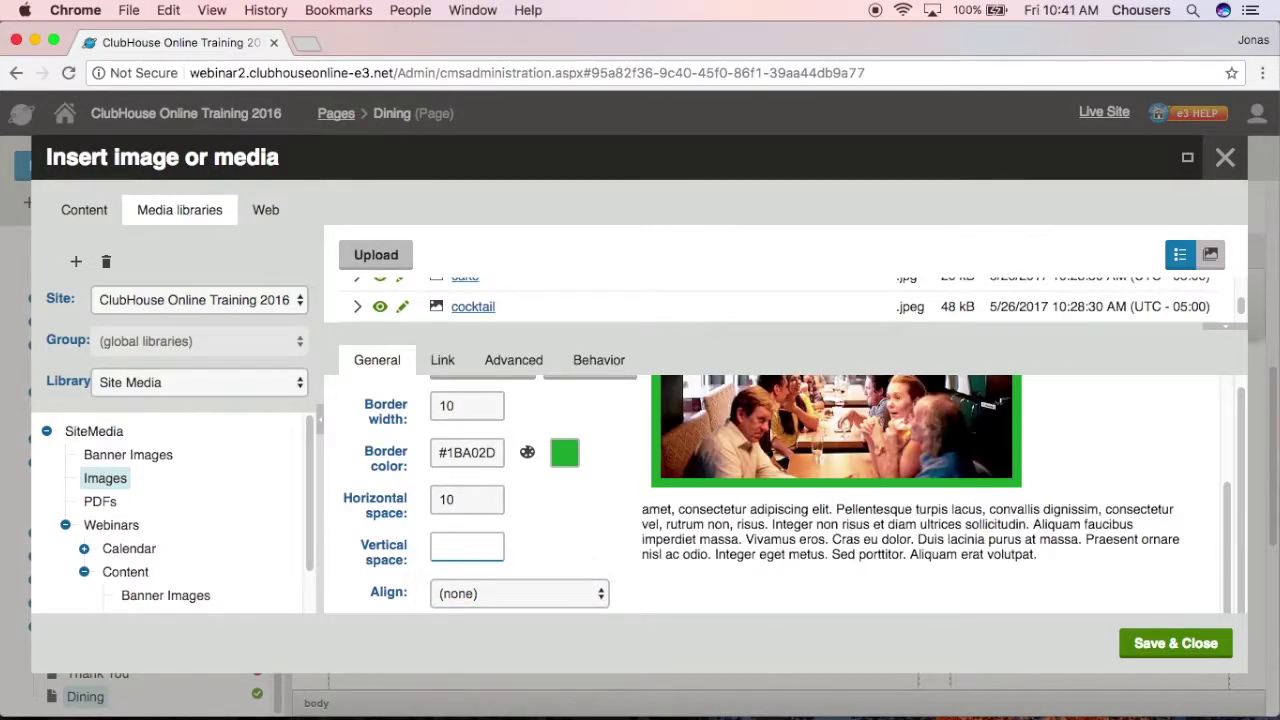
click(471, 500)
key(BackSpace)
key(BackSpace)
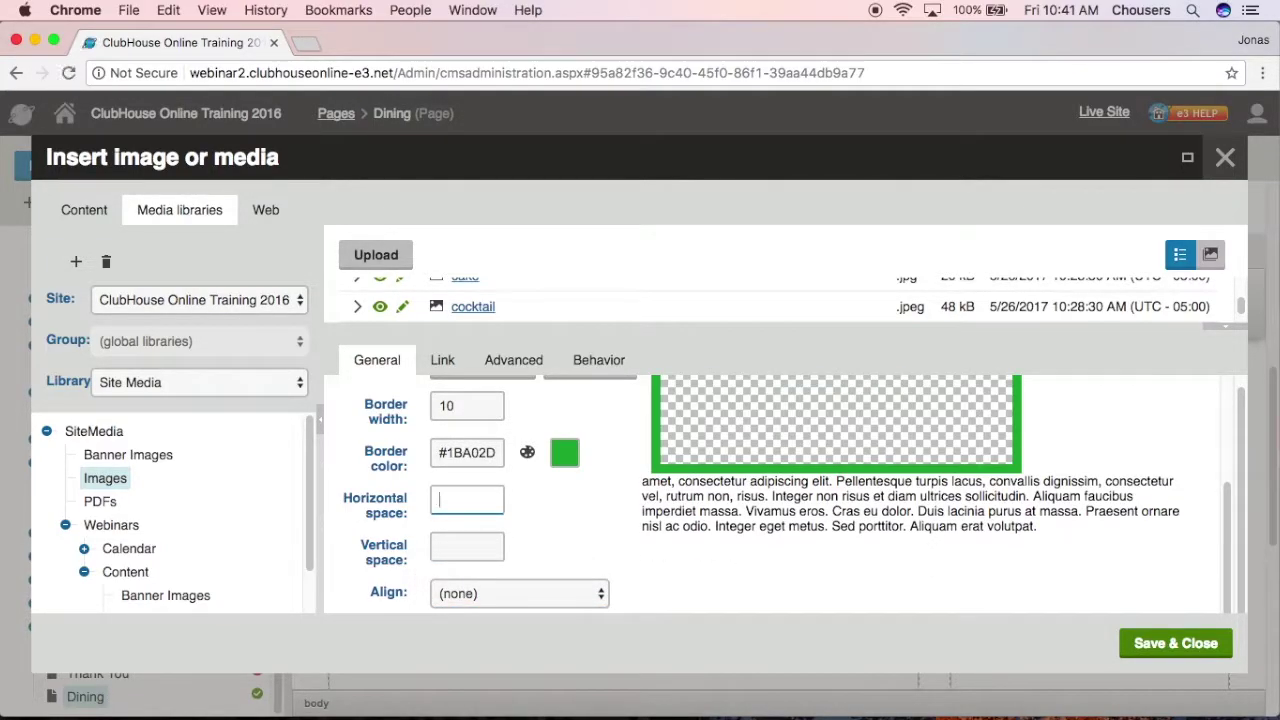
Clear the dining image's border color and border width.
click(491, 453)
key(BackSpace)
key(BackSpace)
key(BackSpace)
key(BackSpace)
key(BackSpace)
key(BackSpace)
key(BackSpace)
click(486, 404)
key(BackSpace)
key(BackSpace)
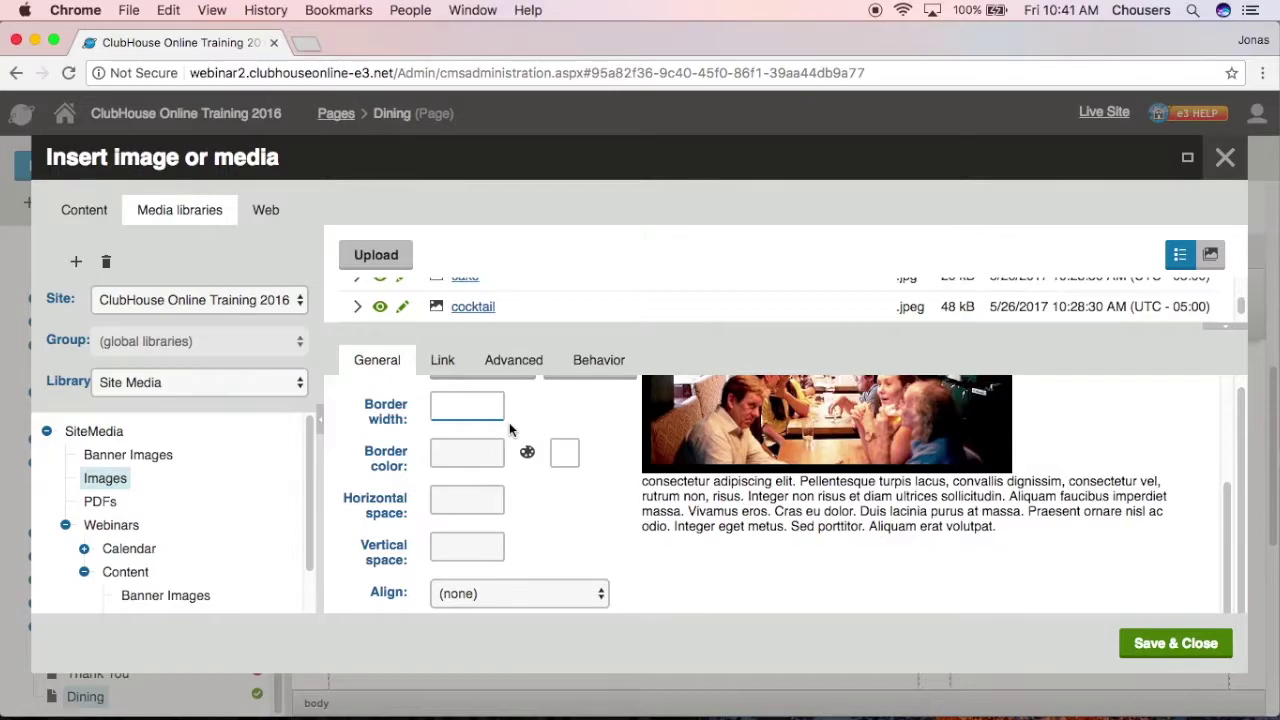
Insert the configured dining image into the Dining page and save the page.
scroll(540, 450, up, 2)
scroll(547, 460, up, 4)
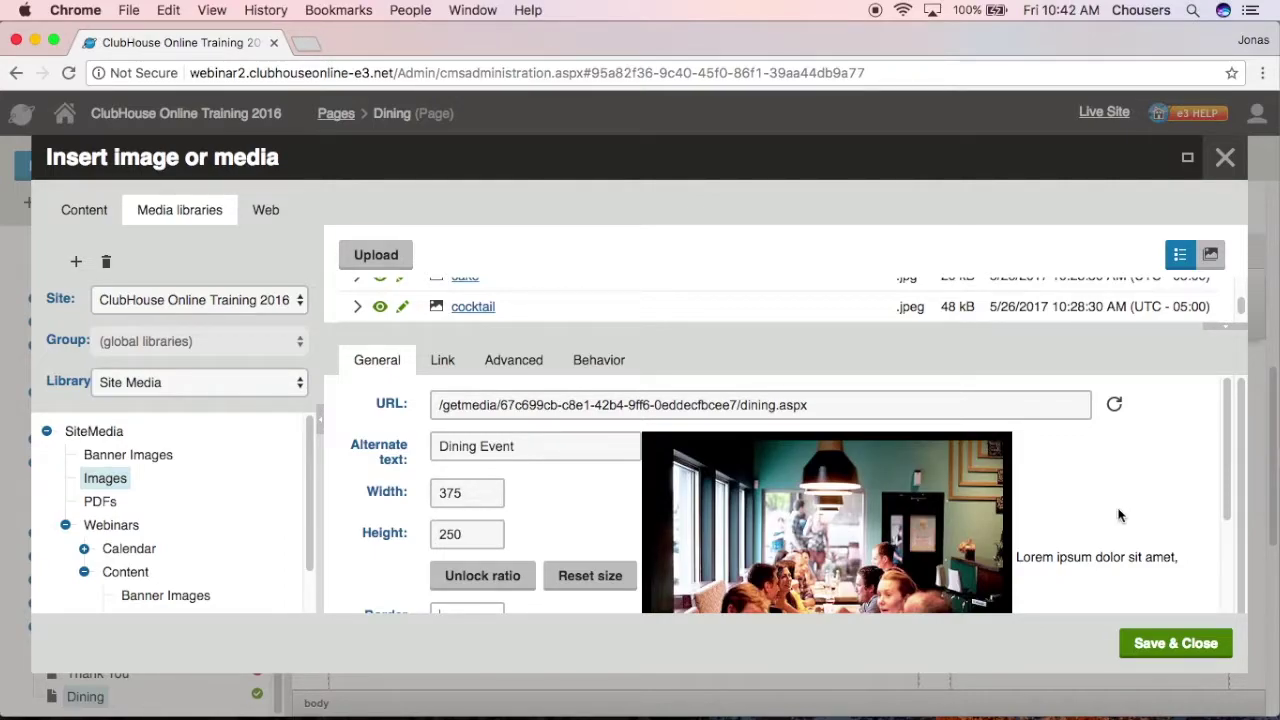
click(1180, 642)
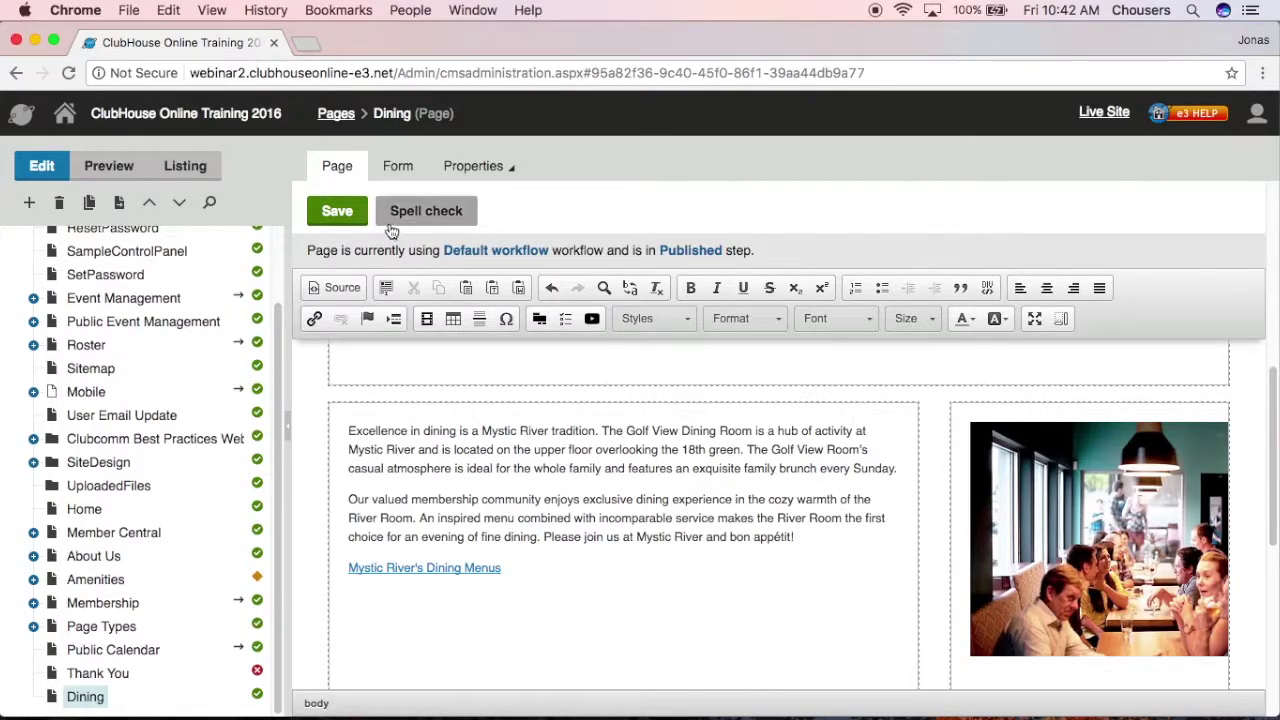
click(336, 211)
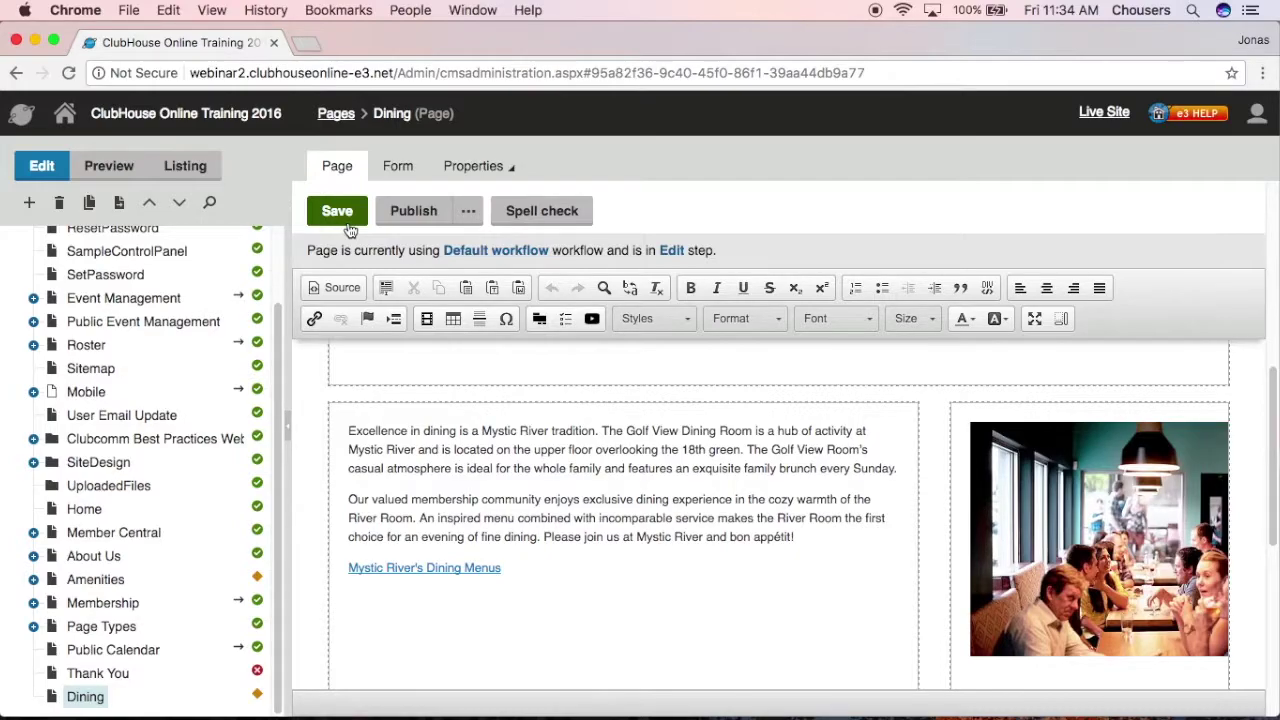
Replace the dining image on the Dining page with buffet from the Images folder through its properties, and save the page.
click(1060, 482)
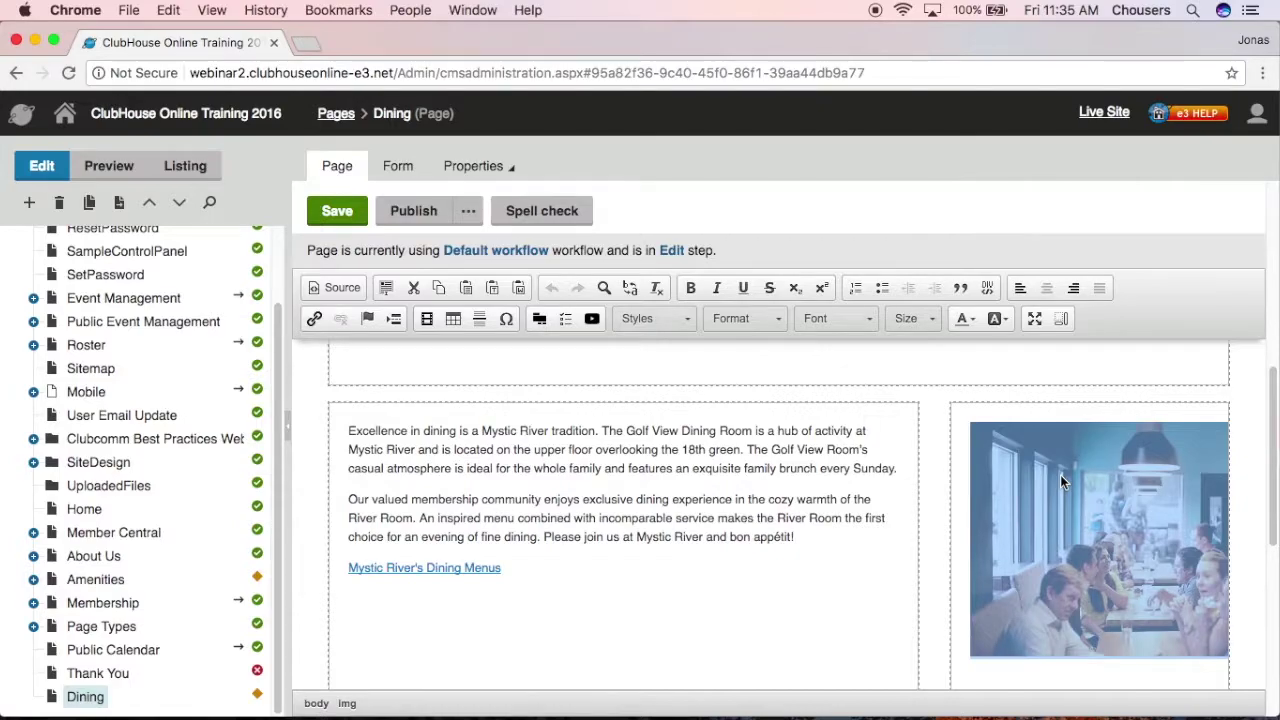
right_click(1062, 482)
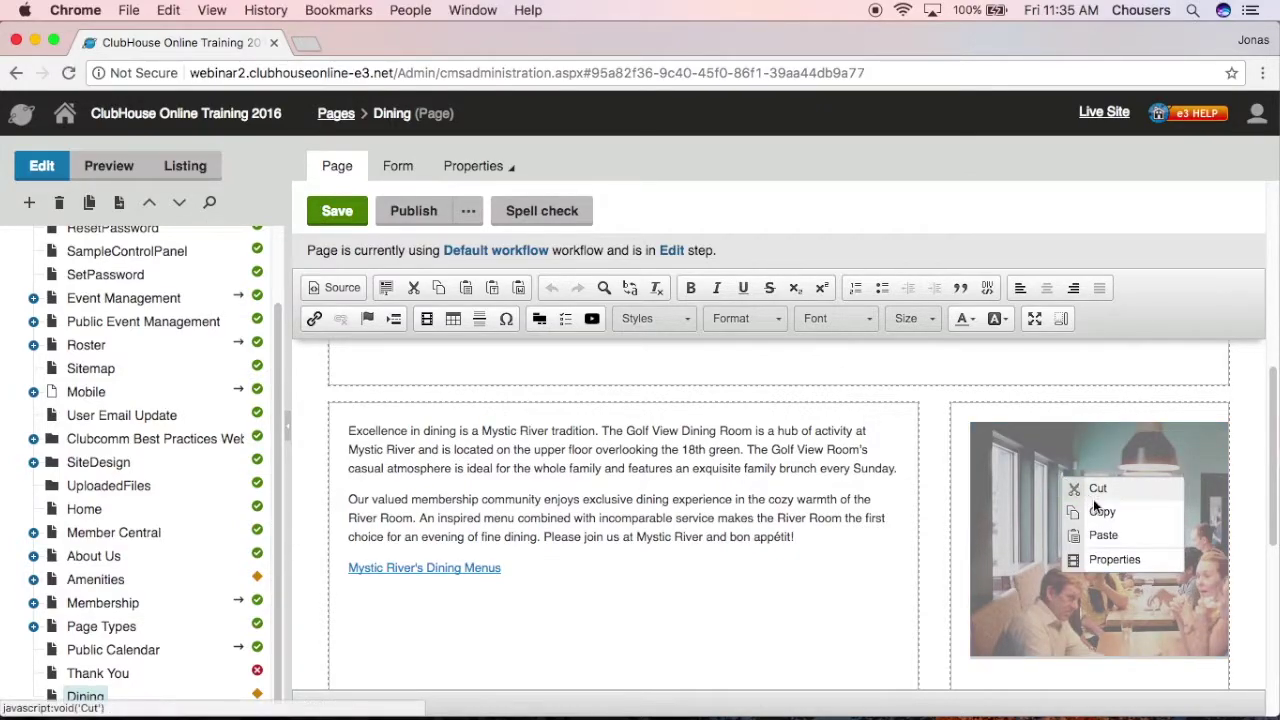
click(1108, 563)
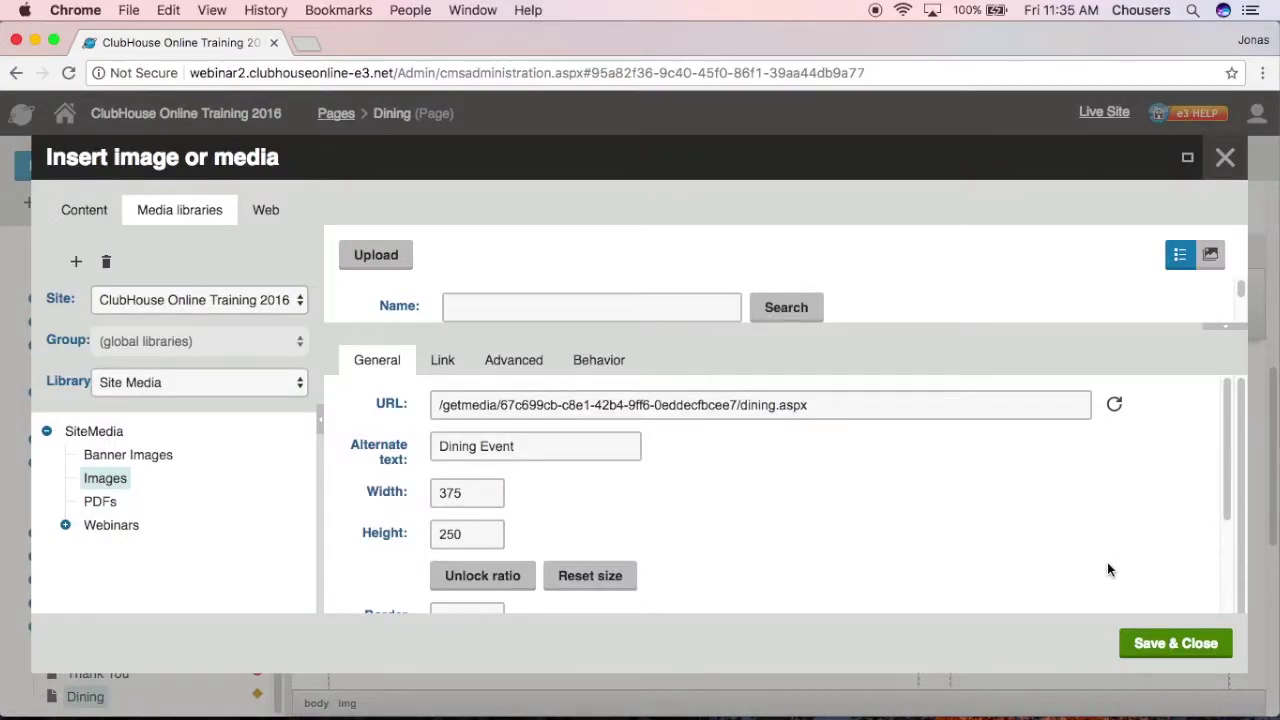
click(612, 580)
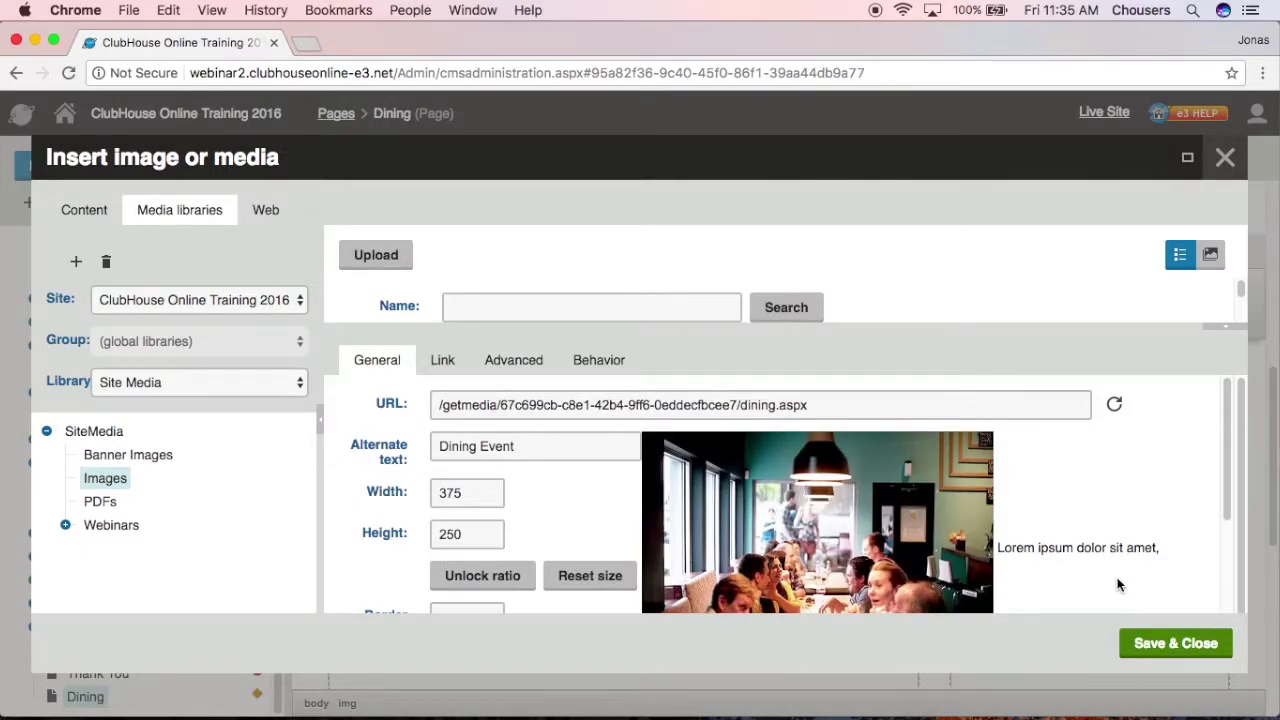
scroll(548, 505, down, 3)
scroll(566, 541, down, 1)
scroll(574, 563, up, 3)
scroll(585, 295, down, 3)
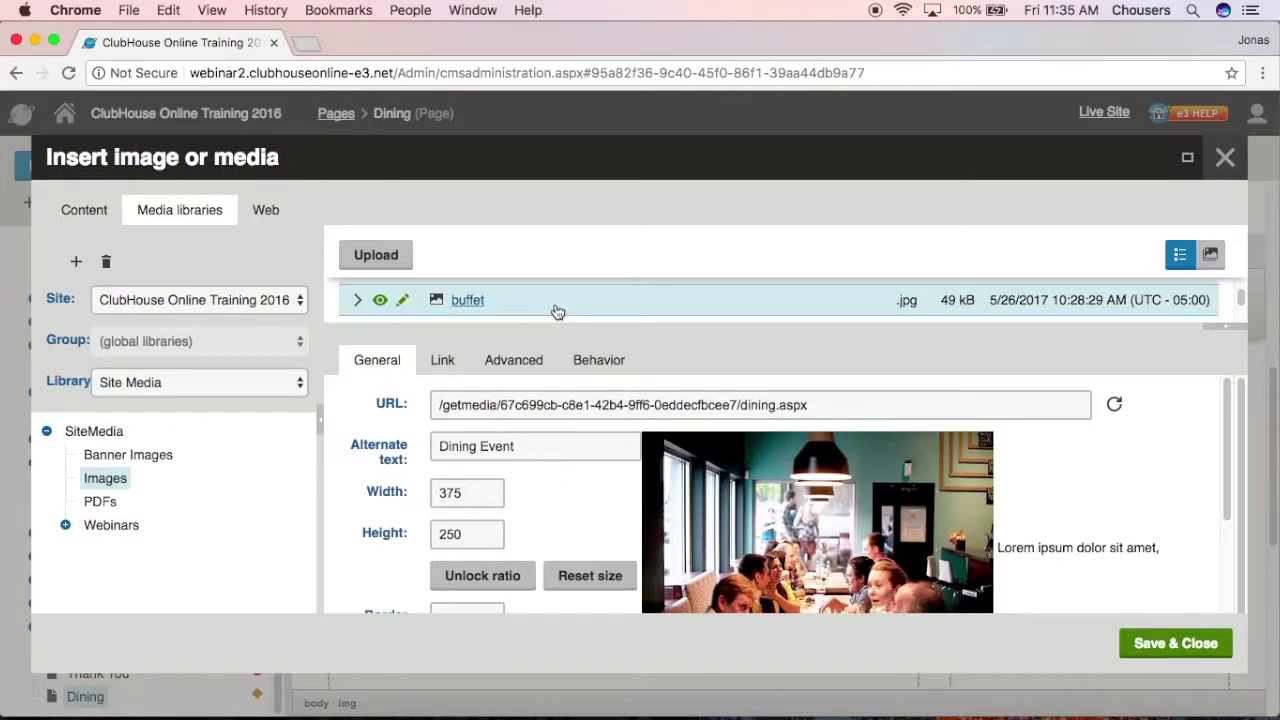
click(558, 312)
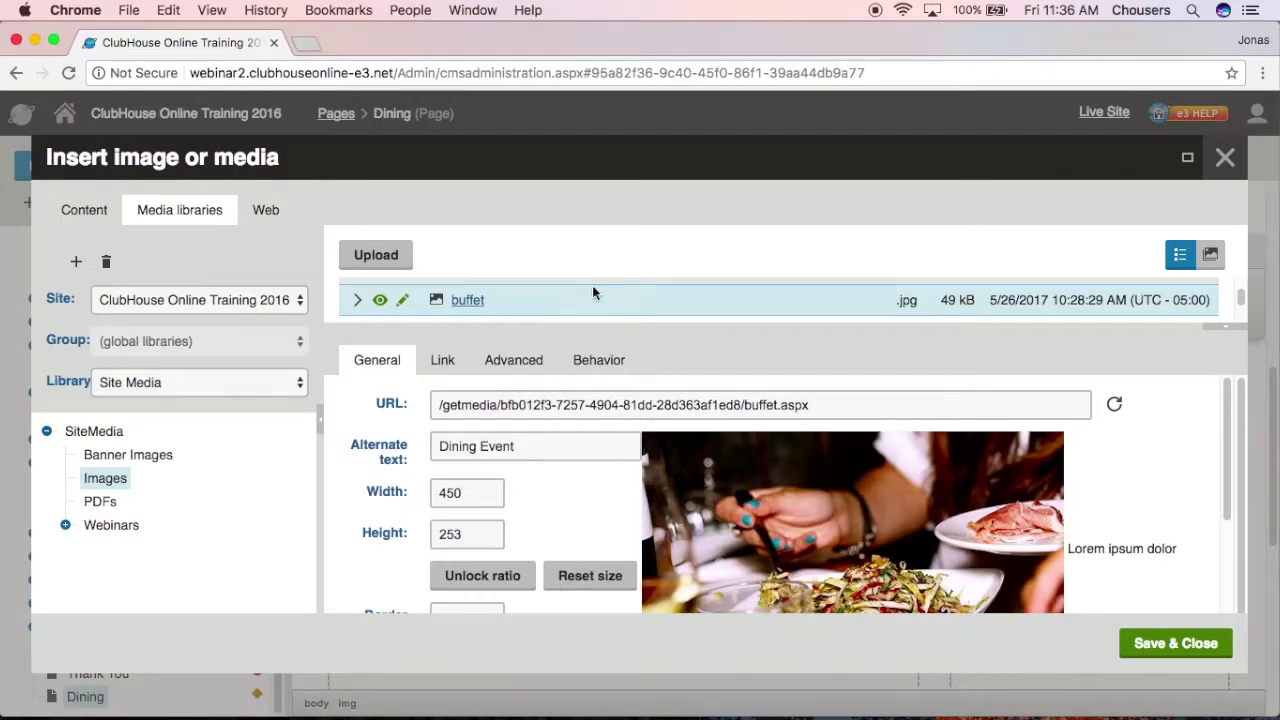
click(1140, 647)
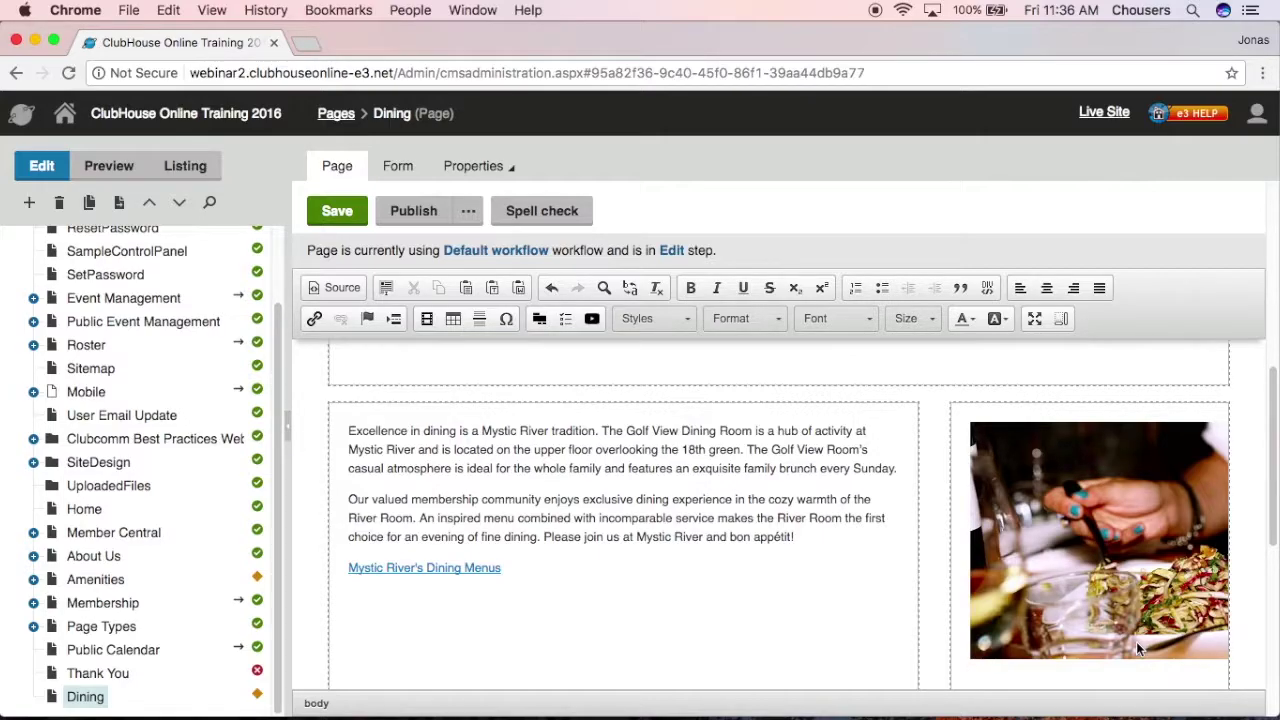
click(352, 217)
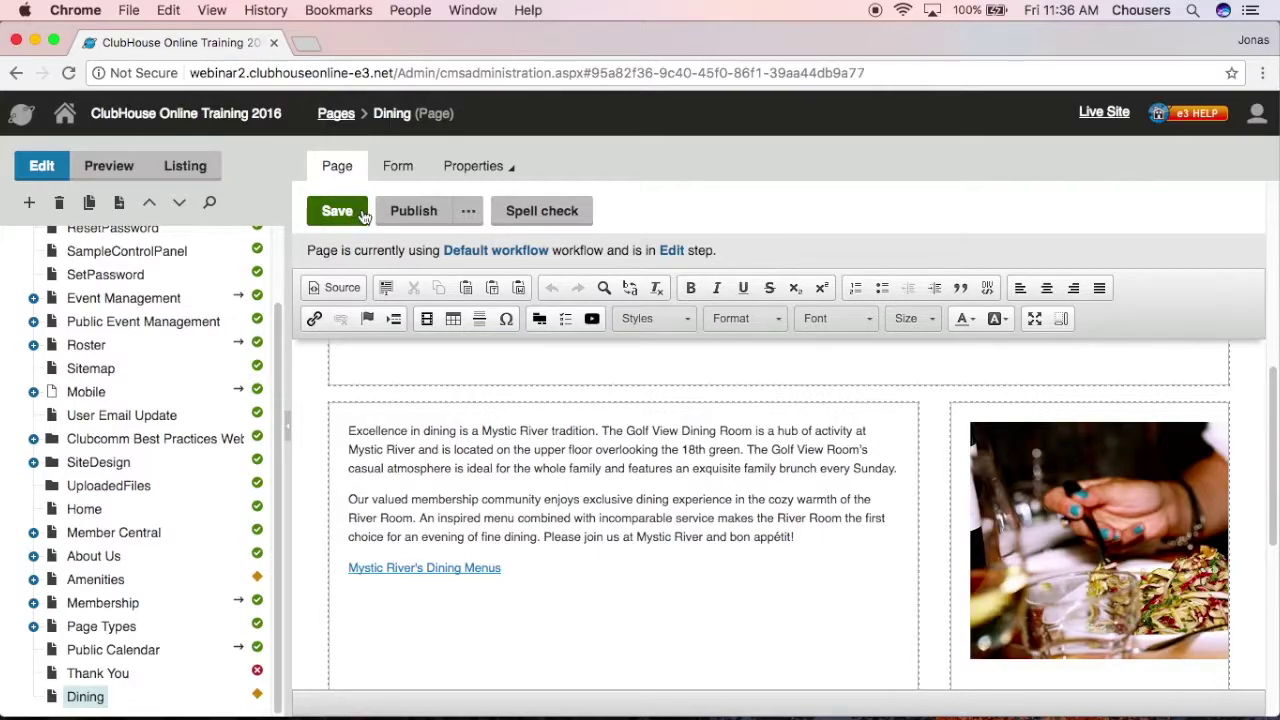
Delete the buffet image from the Dining page, and save and publish the page.
click(1070, 498)
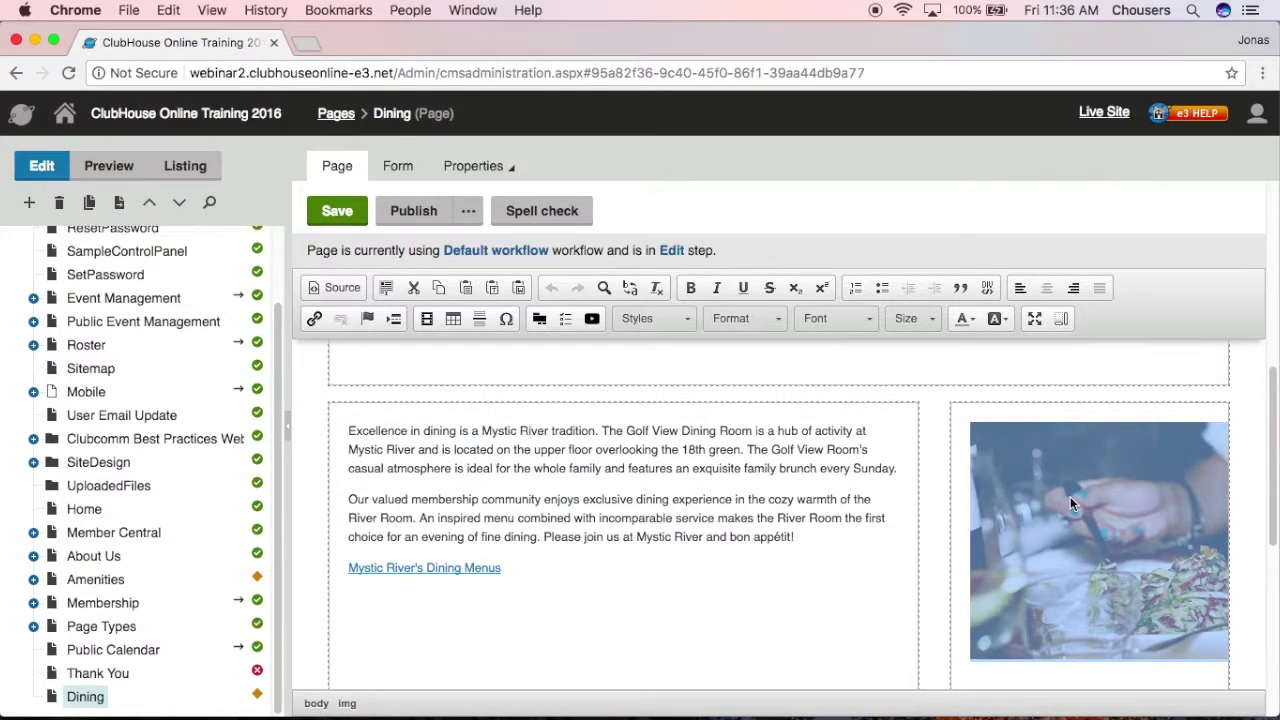
key(BackSpace)
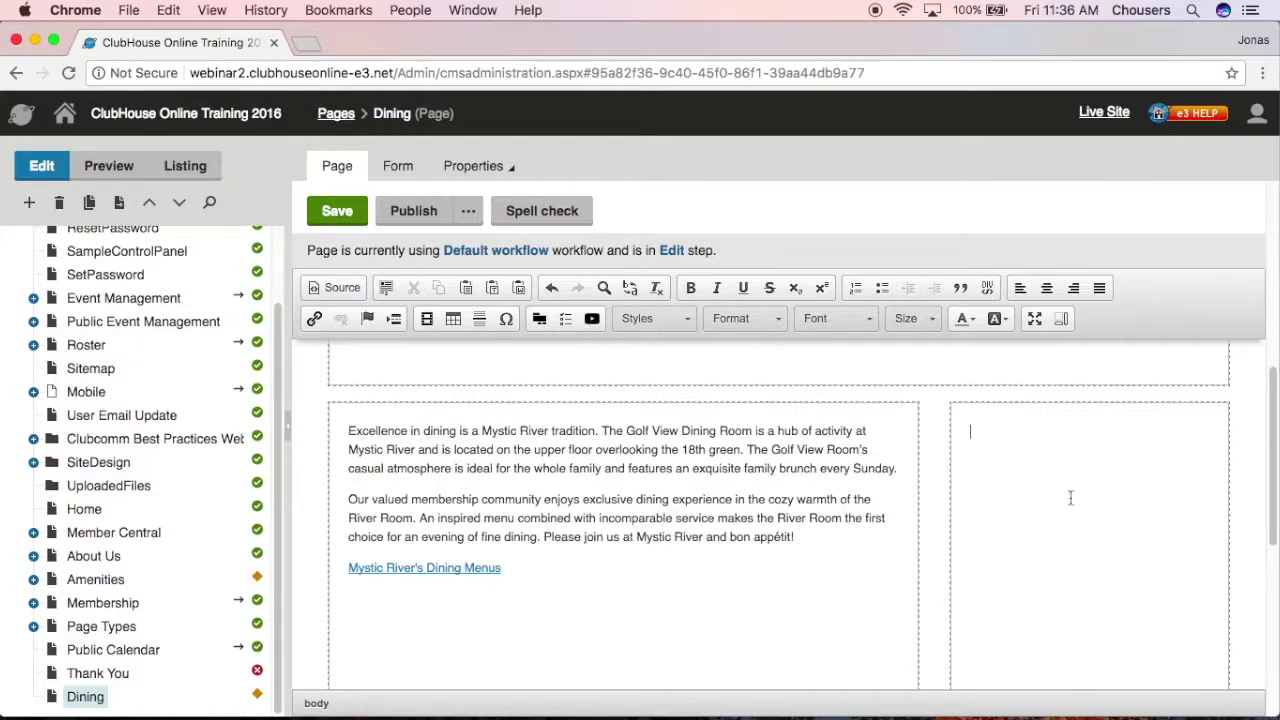
click(348, 218)
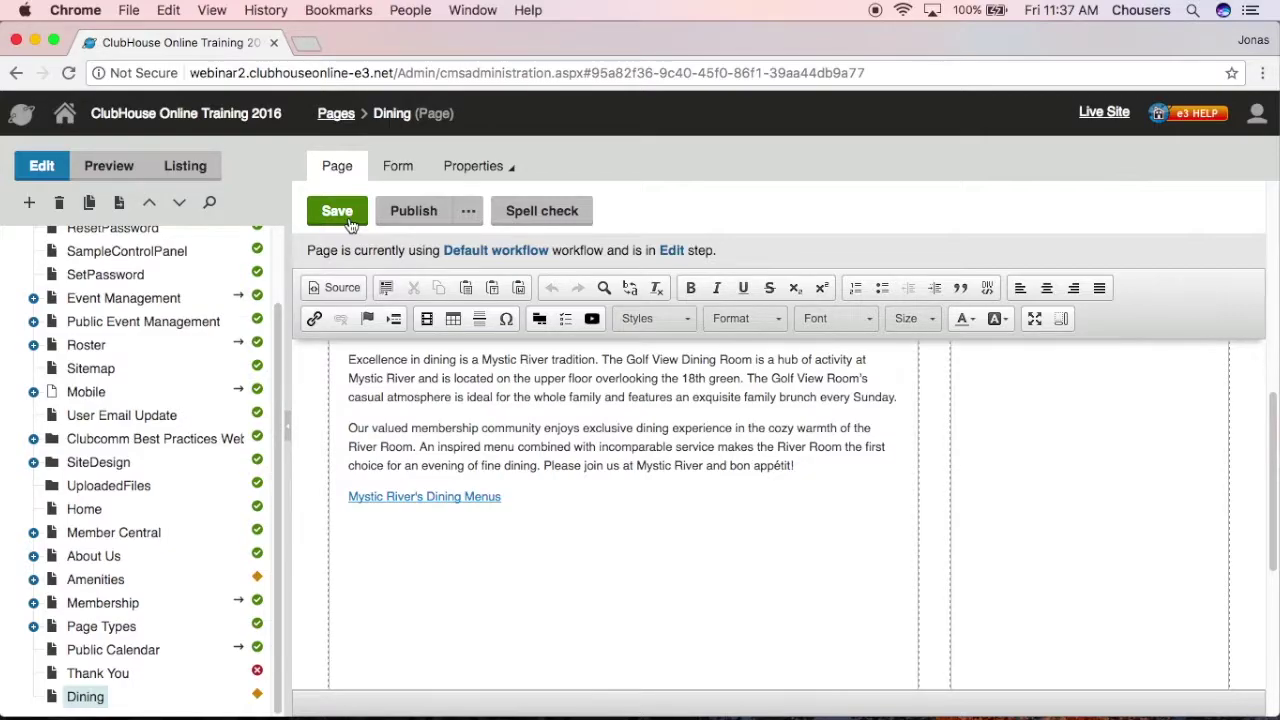
click(396, 216)
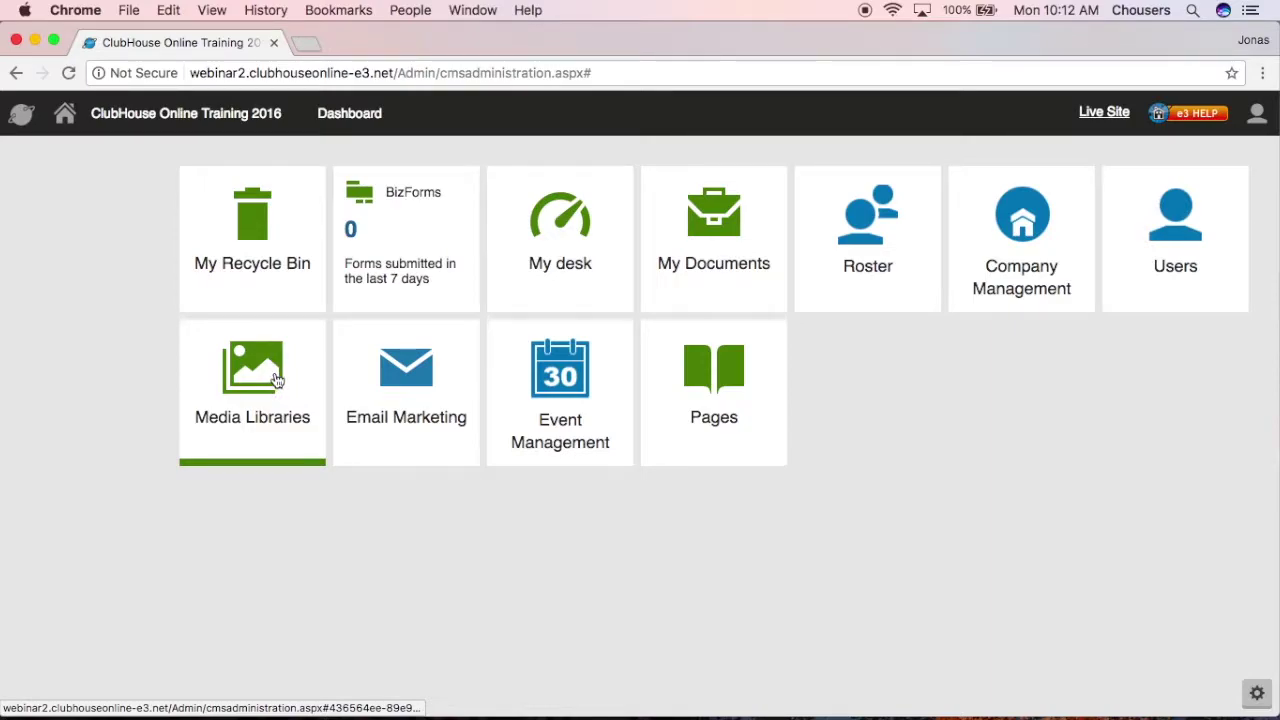
Open the Site Media library for editing from the dashboard's Media Libraries.
click(276, 378)
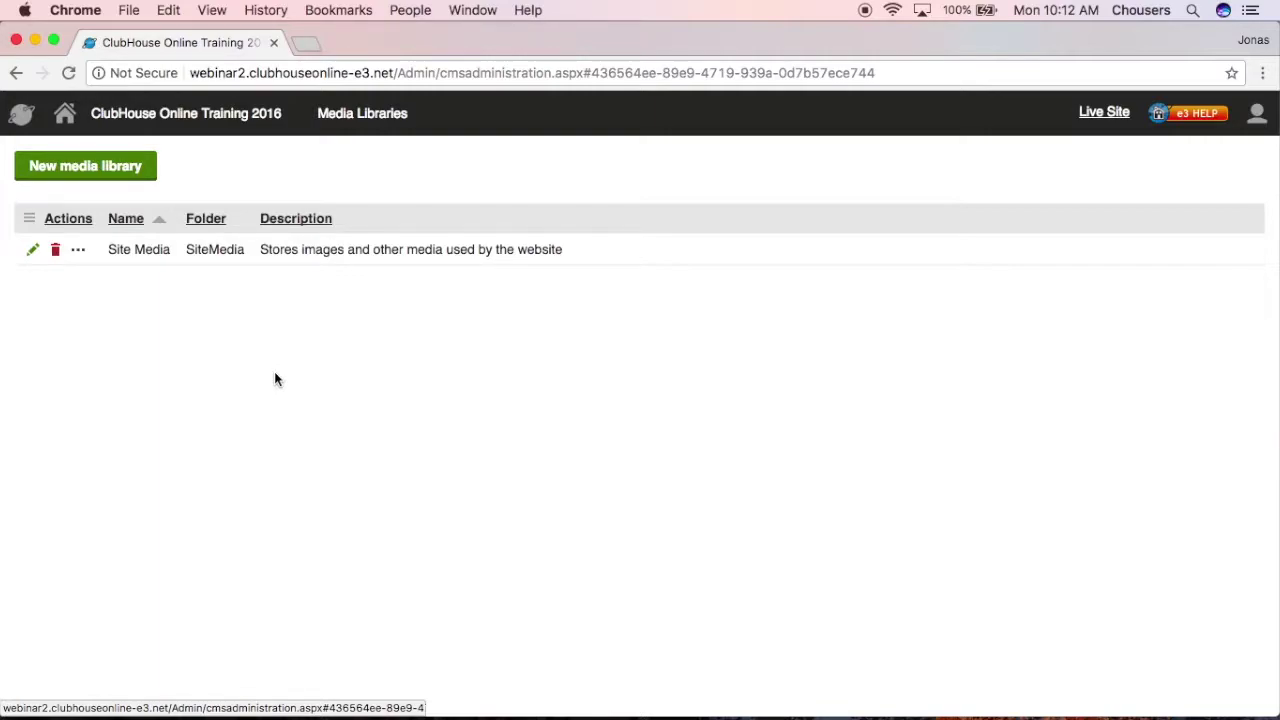
click(34, 252)
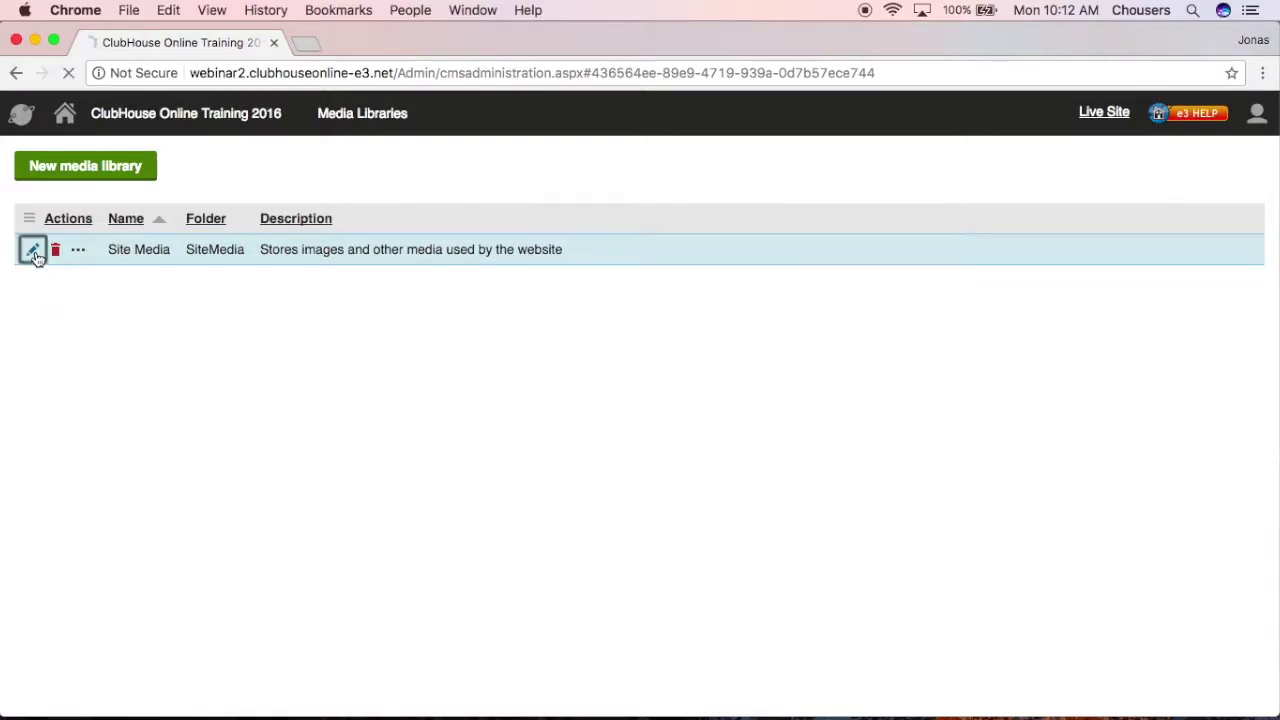